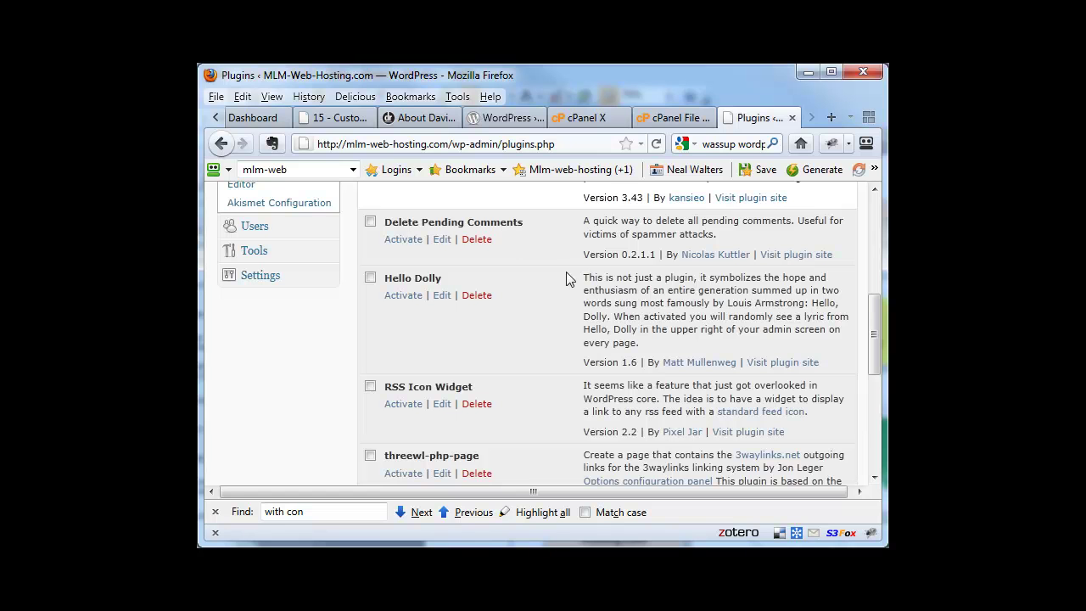
- Delete the Hello Dolly plugin and confirm the removal of its files
{"action": "scroll", "coordinate": [588, 280], "scroll_direction": "up", "scroll_amount": 4}
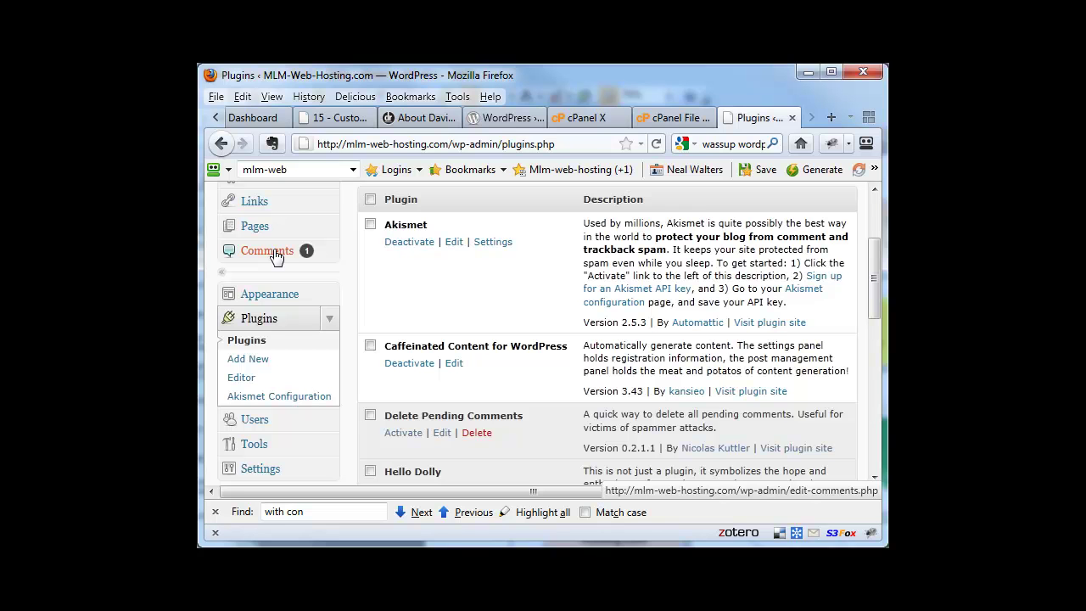
{"action": "scroll", "coordinate": [535, 389], "scroll_direction": "down", "scroll_amount": 4}
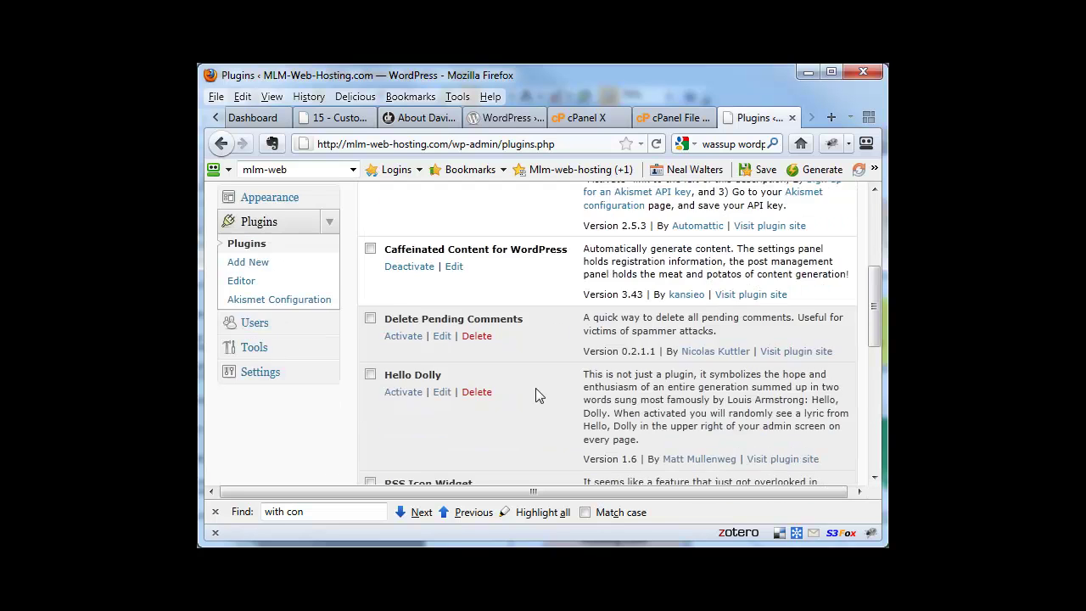
{"action": "left_click", "coordinate": [478, 296]}
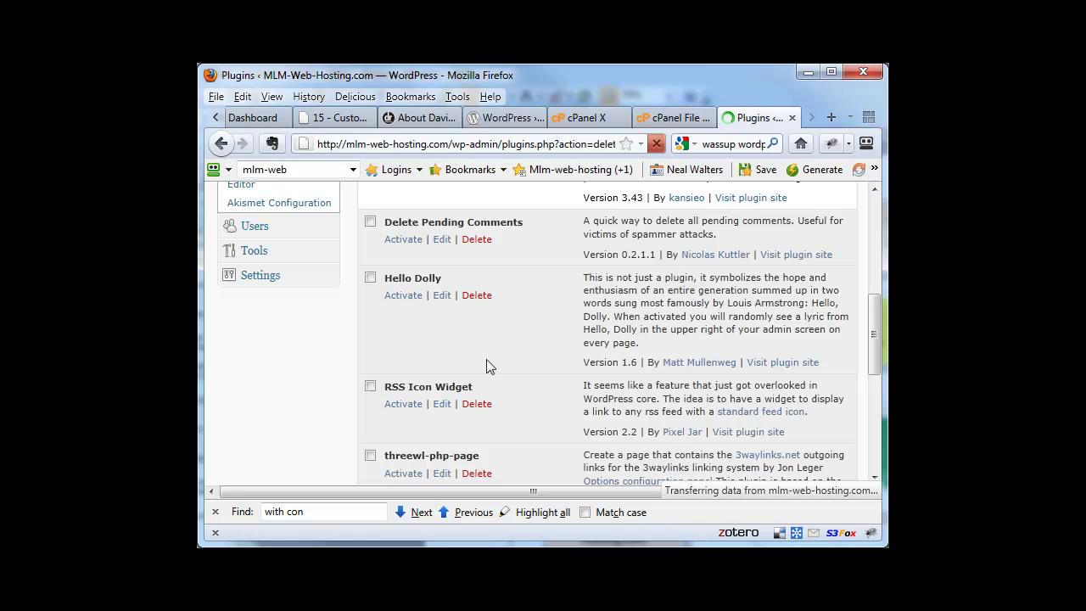
{"action": "left_click", "coordinate": [441, 365]}
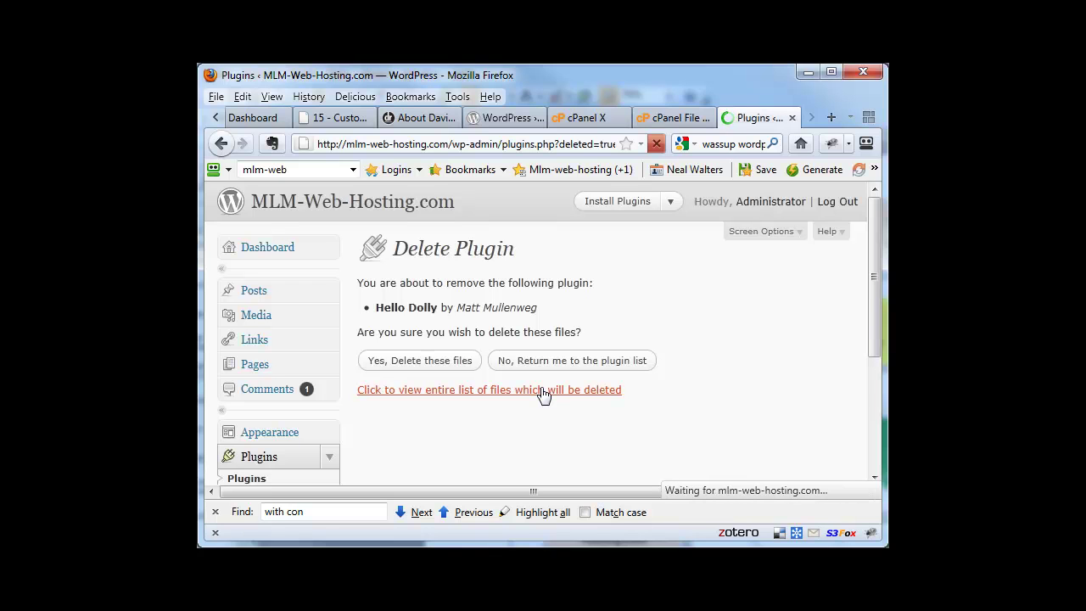
- Activate the RSS Icon Widget, Ultimate Google Analytics and WordPress Database Backup plugins
{"action": "scroll", "coordinate": [544, 399], "scroll_direction": "down", "scroll_amount": 10}
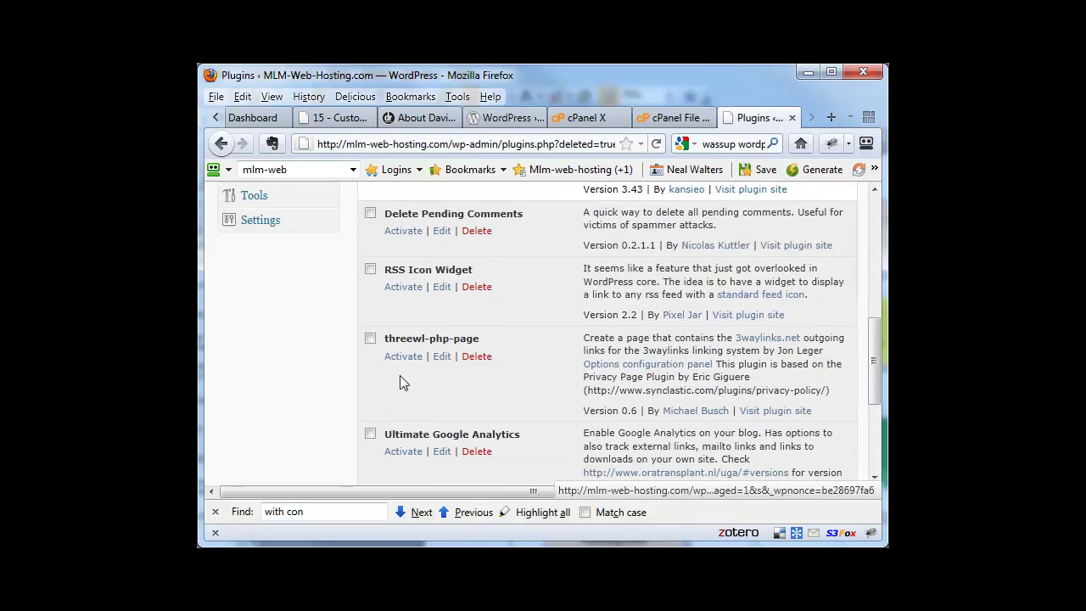
{"action": "left_click", "coordinate": [403, 287]}
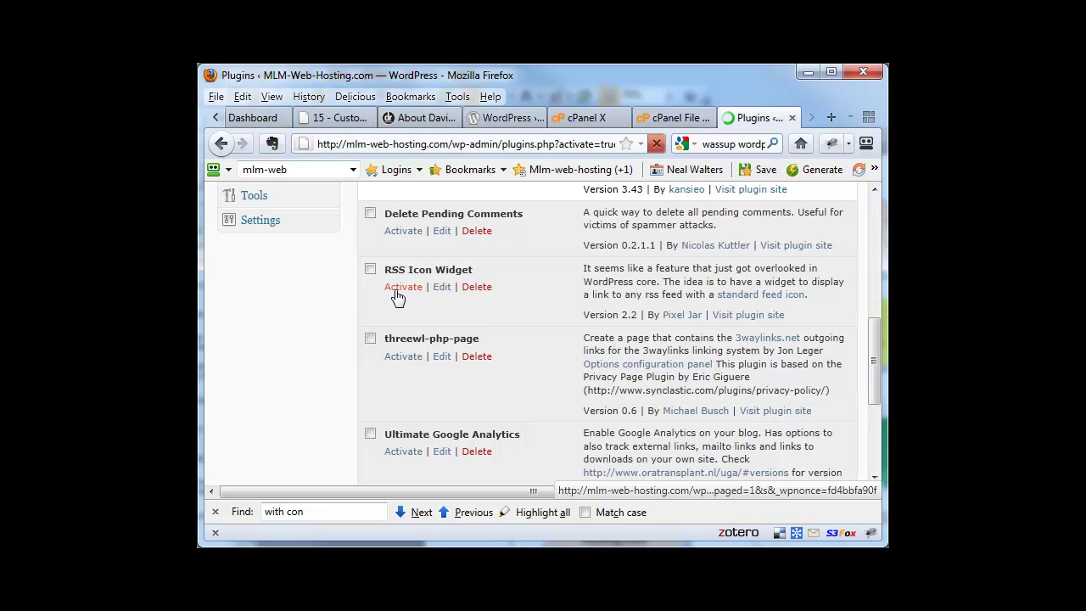
{"action": "scroll", "coordinate": [479, 392], "scroll_direction": "down", "scroll_amount": 8}
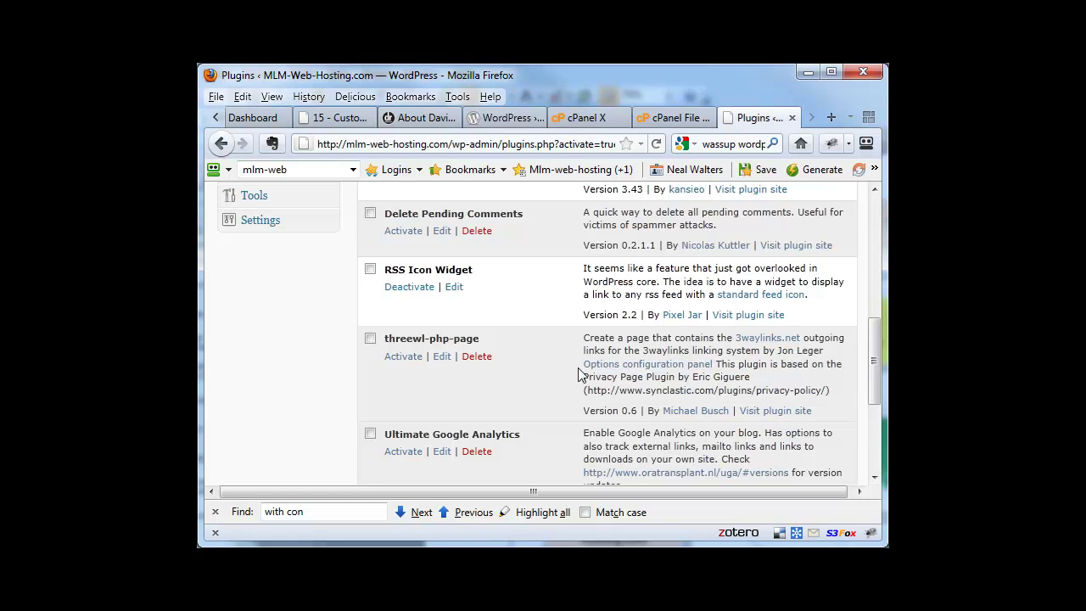
{"action": "scroll", "coordinate": [577, 373], "scroll_direction": "down", "scroll_amount": 5}
{"action": "left_click", "coordinate": [405, 259]}
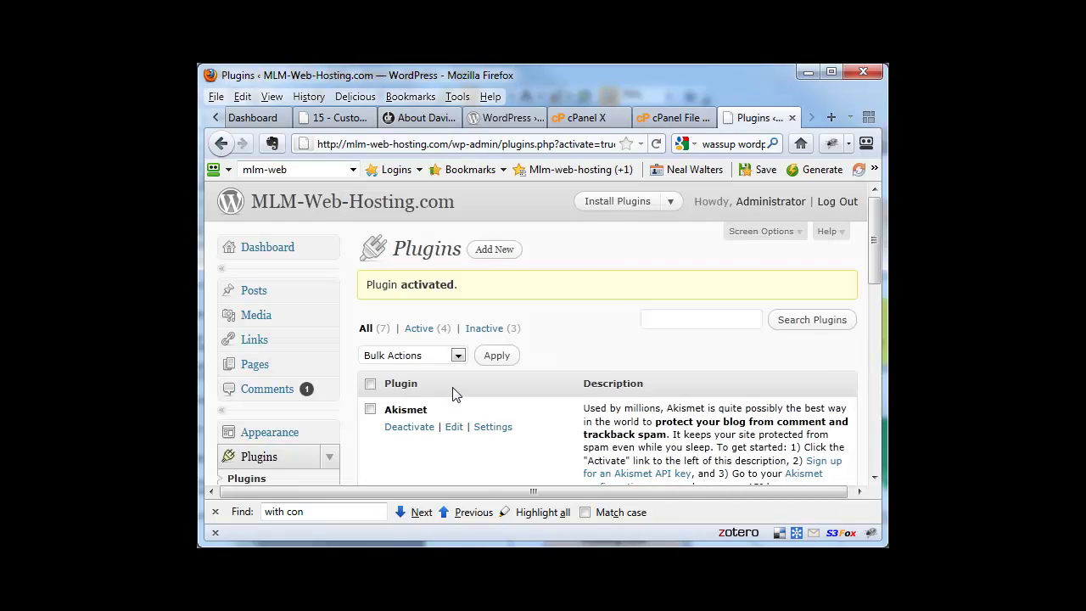
{"action": "scroll", "coordinate": [454, 394], "scroll_direction": "down", "scroll_amount": 20}
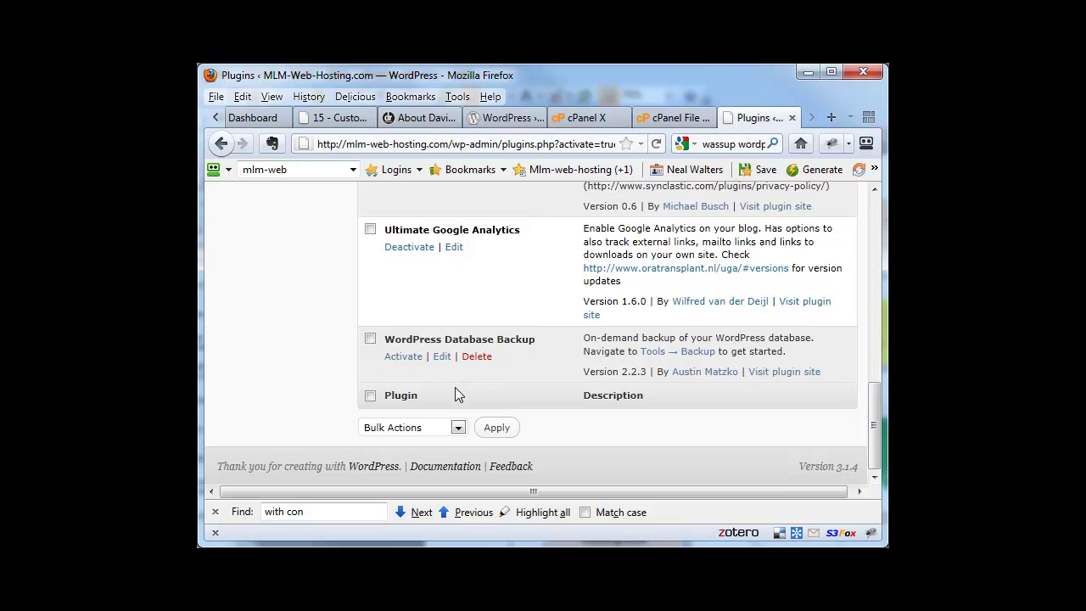
{"action": "left_click", "coordinate": [405, 358]}
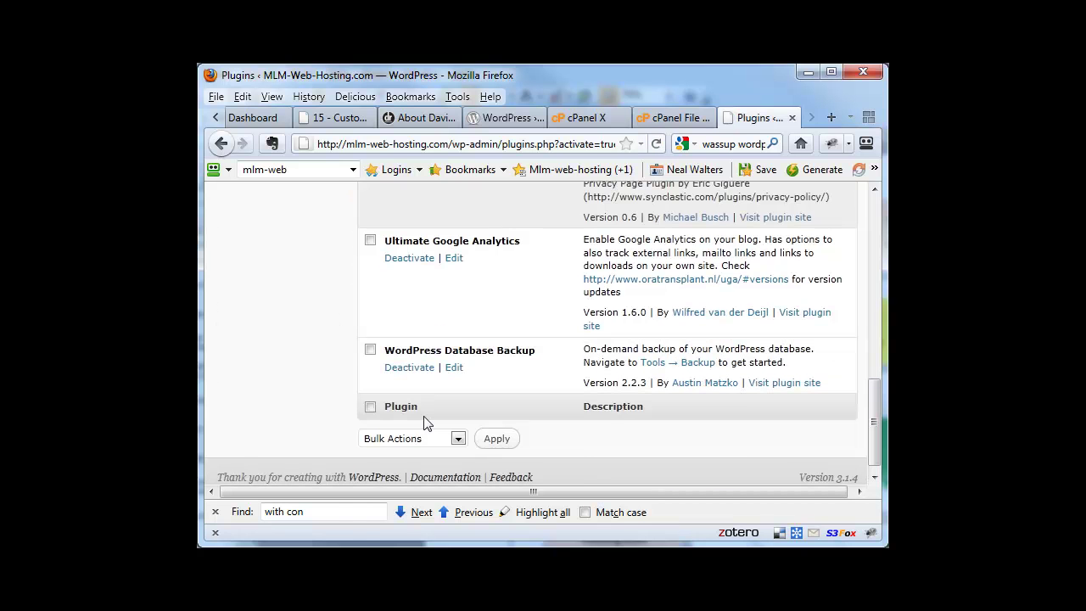
- In the Ultimate GA settings, replace the placeholder with the site's Google Analytics account ID and save the options
{"action": "scroll", "coordinate": [335, 423], "scroll_direction": "down", "scroll_amount": 3}
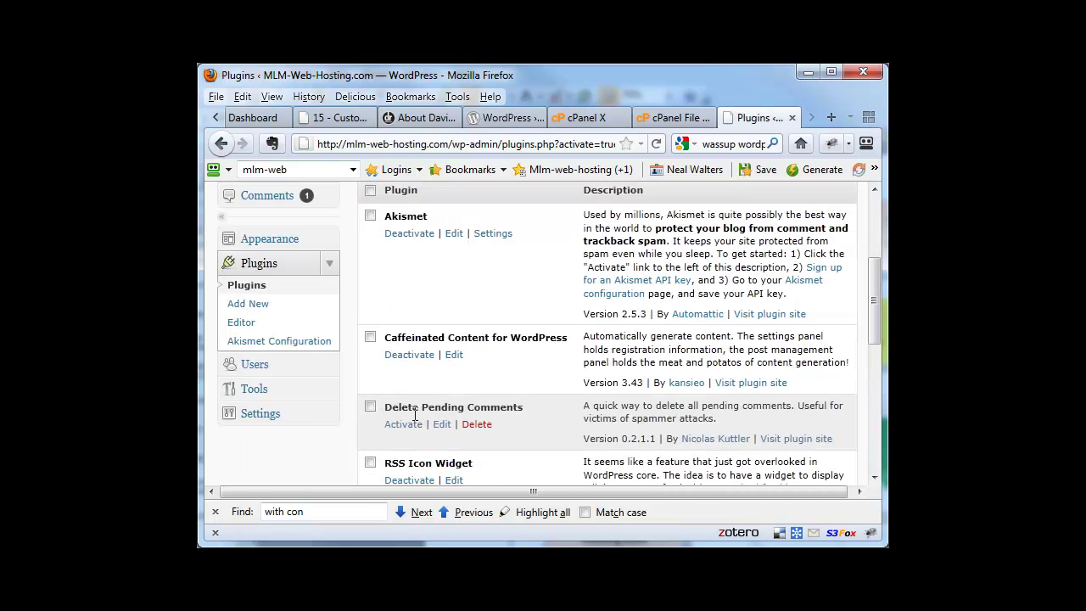
{"action": "left_click", "coordinate": [330, 415]}
{"action": "scroll", "coordinate": [328, 426], "scroll_direction": "down", "scroll_amount": 3}
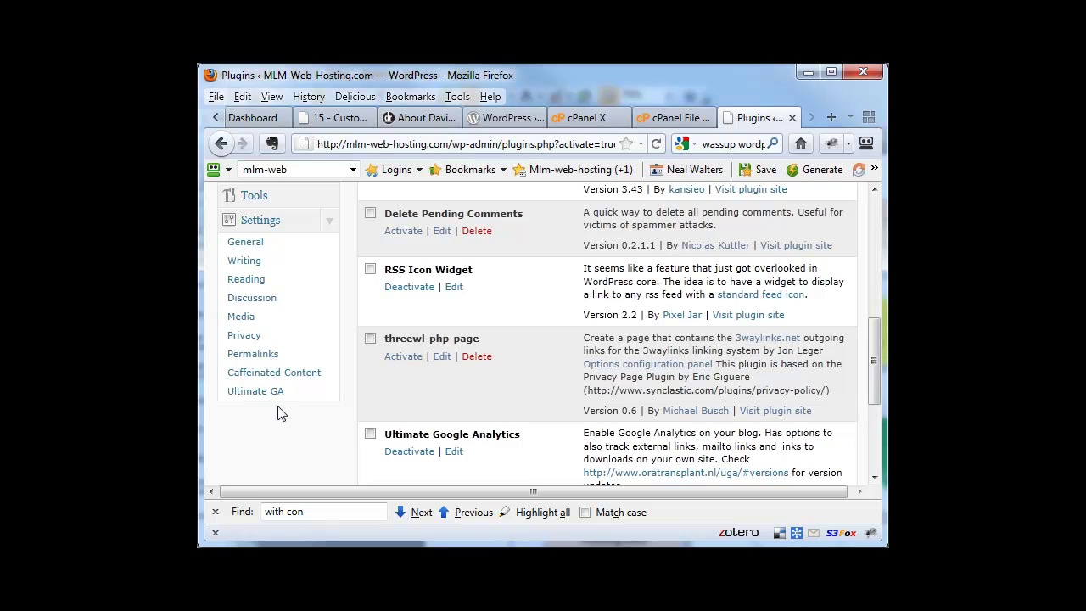
{"action": "left_click", "coordinate": [264, 395]}
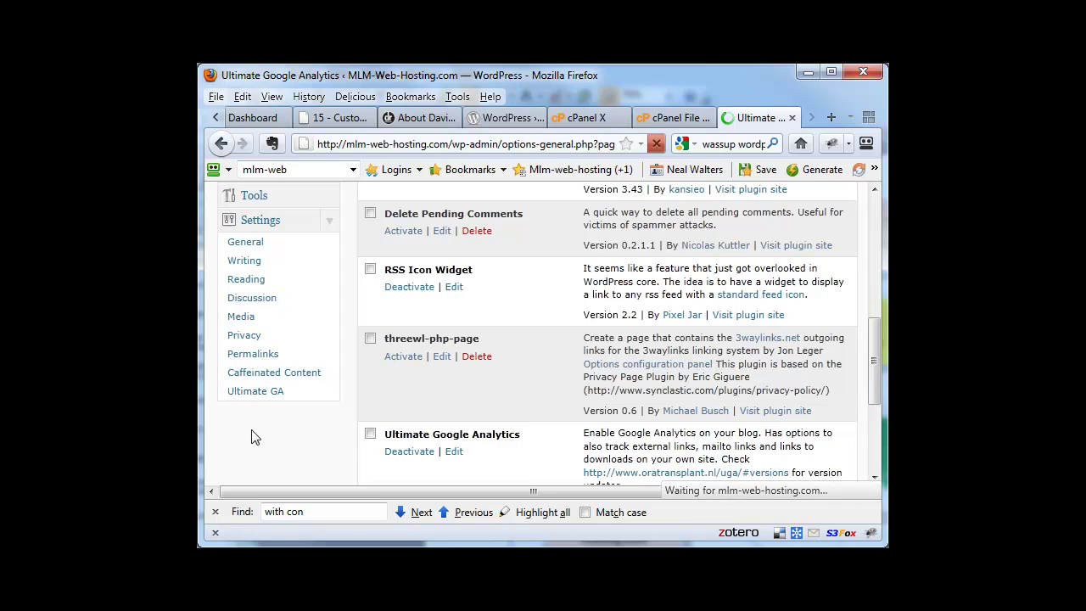
{"action": "left_click_drag", "start_coordinate": [612, 294], "coordinate": [519, 290]}
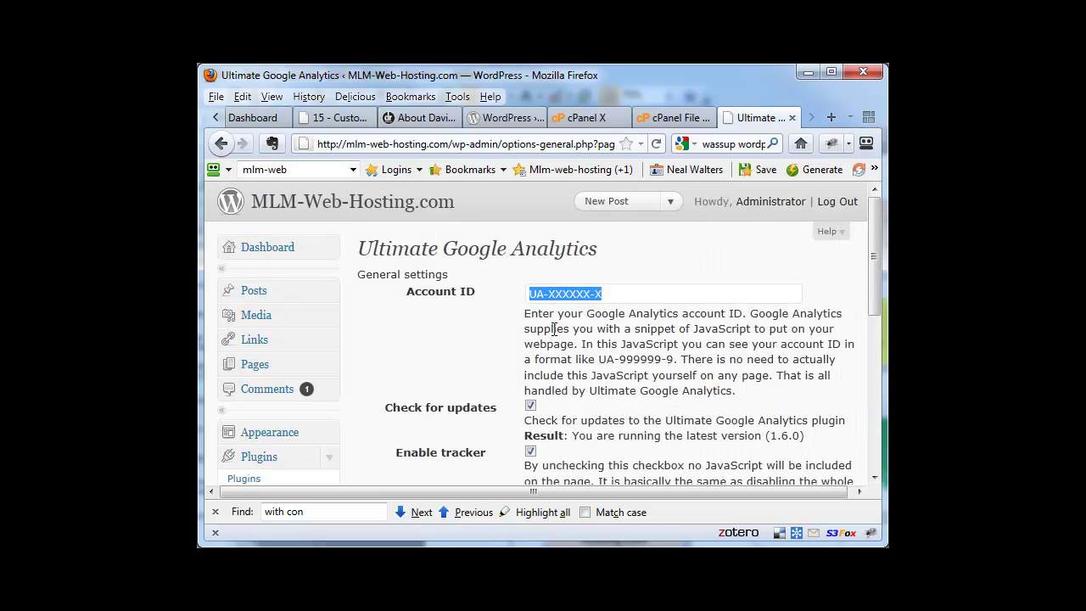
{"action": "type", "text": "UA-23504761-5"}
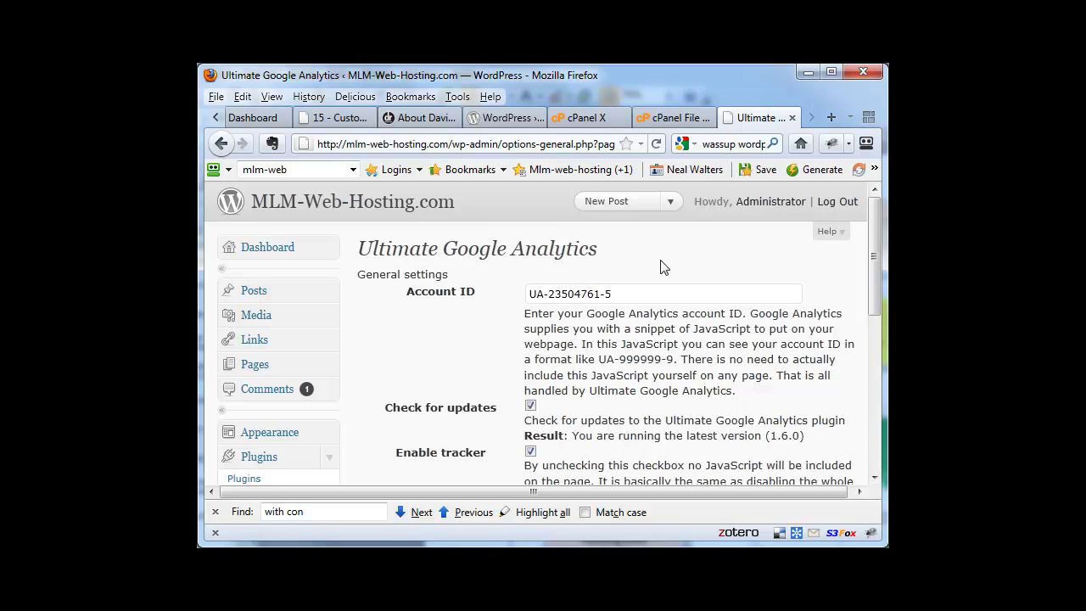
{"action": "scroll", "coordinate": [664, 267], "scroll_direction": "down", "scroll_amount": 2}
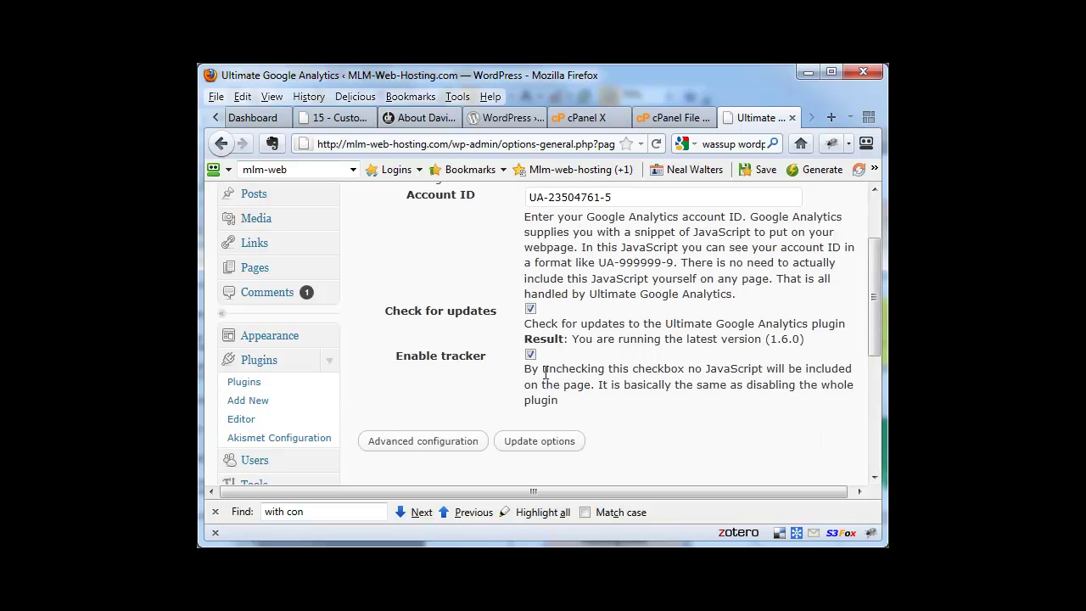
{"action": "left_click", "coordinate": [517, 443]}
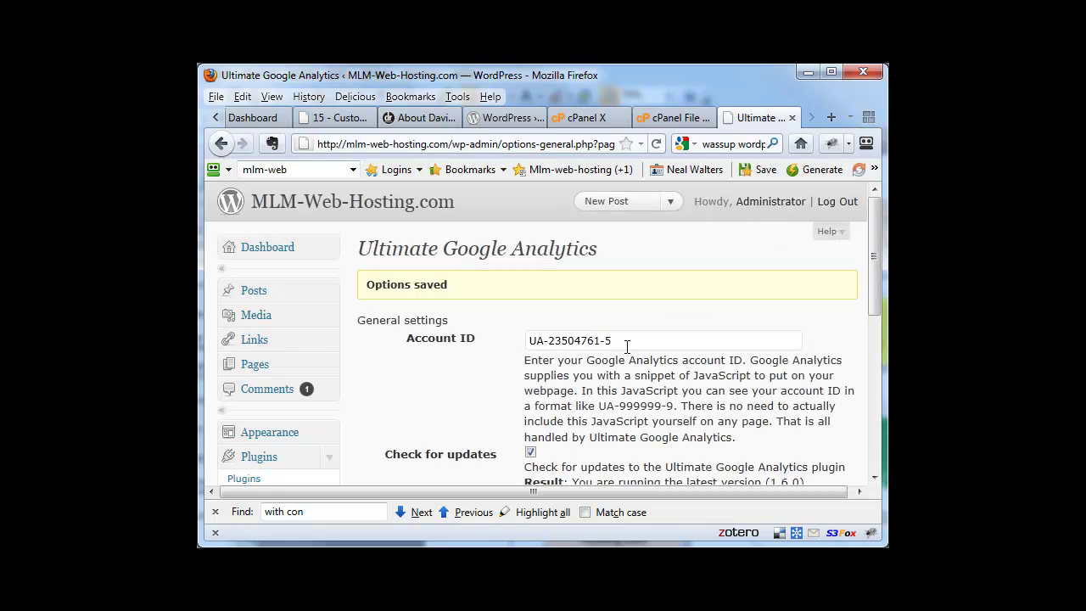
- Open the Backup page of the WordPress Database Backup plugin
{"action": "scroll", "coordinate": [627, 345], "scroll_direction": "down", "scroll_amount": 10}
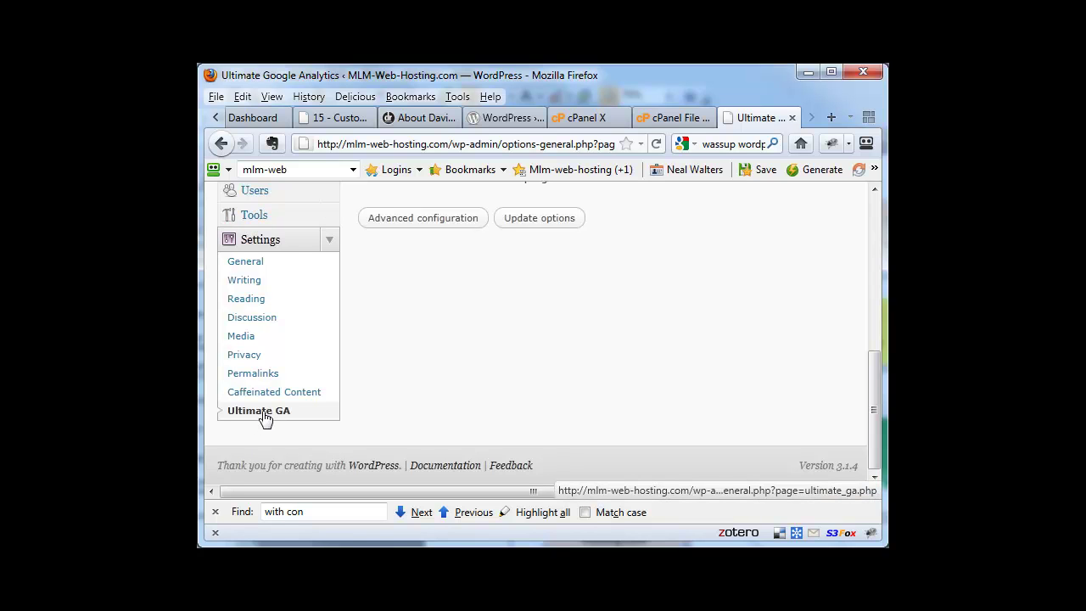
{"action": "left_click", "coordinate": [332, 219]}
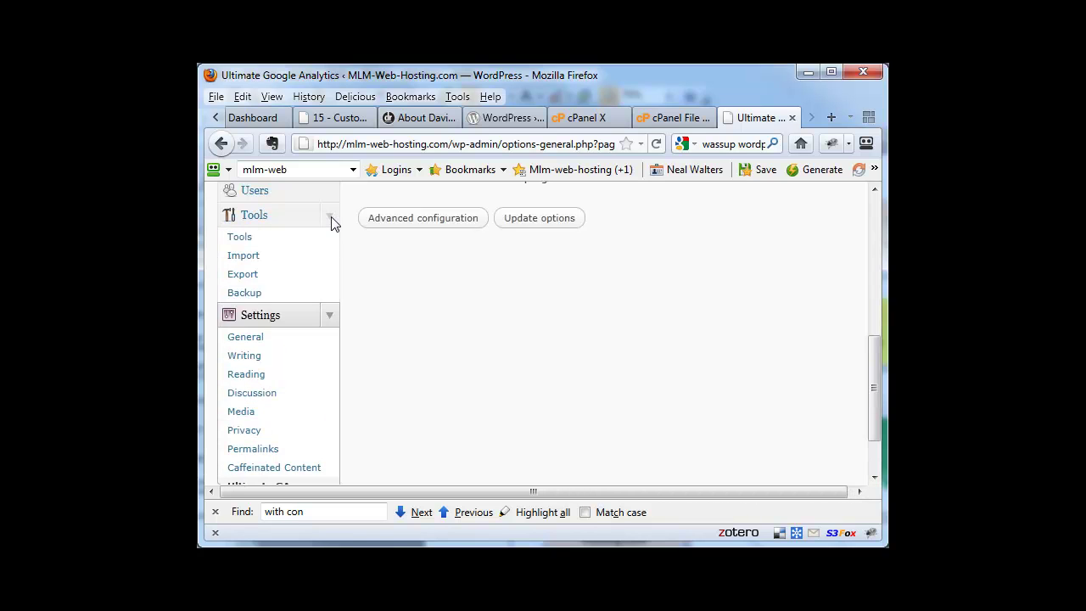
{"action": "left_click", "coordinate": [246, 295]}
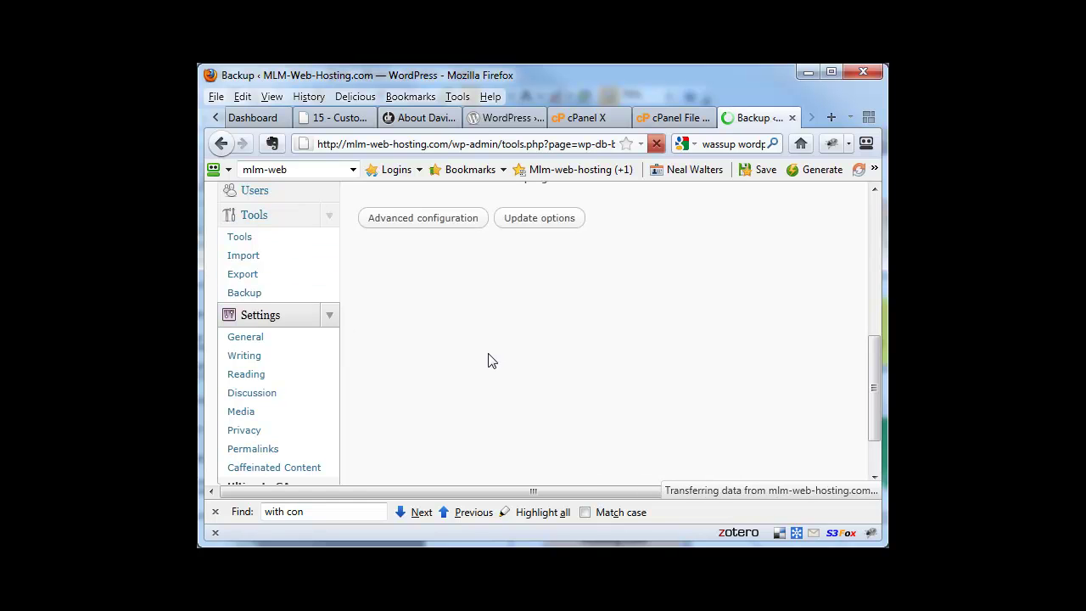
- Exclude spam comments and post revisions from the backup and choose Save to server for the backup file
{"action": "scroll", "coordinate": [534, 297], "scroll_direction": "down", "scroll_amount": 4}
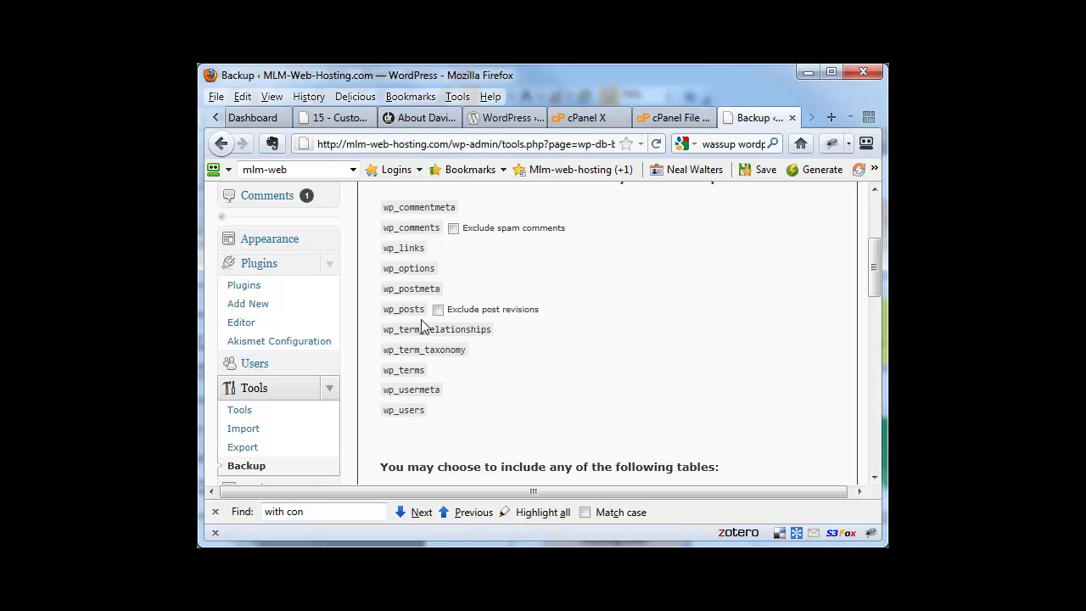
{"action": "left_click", "coordinate": [453, 228]}
{"action": "left_click", "coordinate": [438, 309]}
{"action": "scroll", "coordinate": [599, 351], "scroll_direction": "down", "scroll_amount": 5}
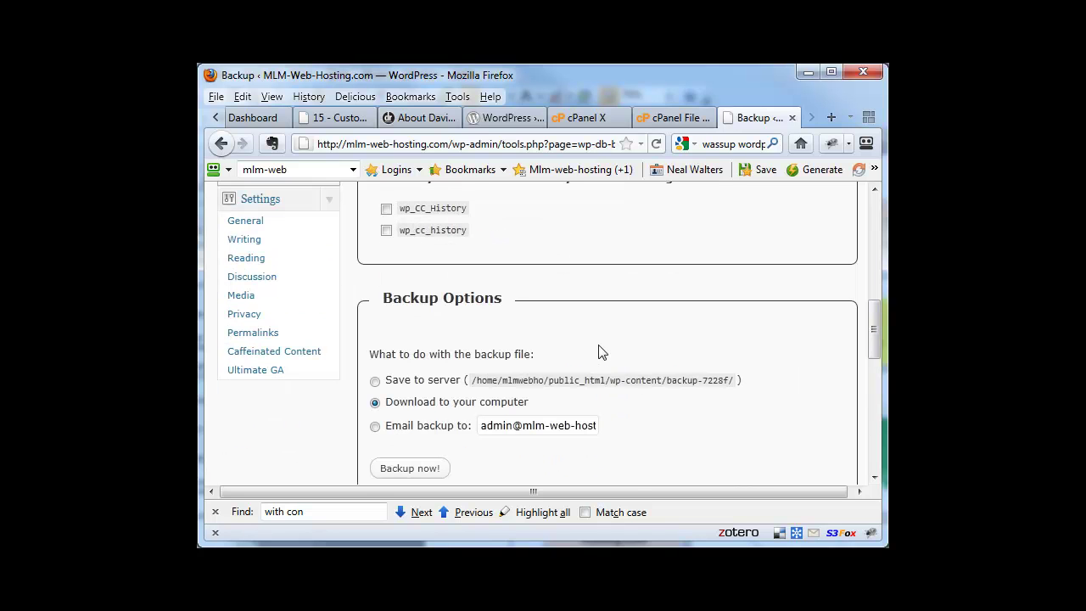
{"action": "scroll", "coordinate": [599, 352], "scroll_direction": "down", "scroll_amount": 1}
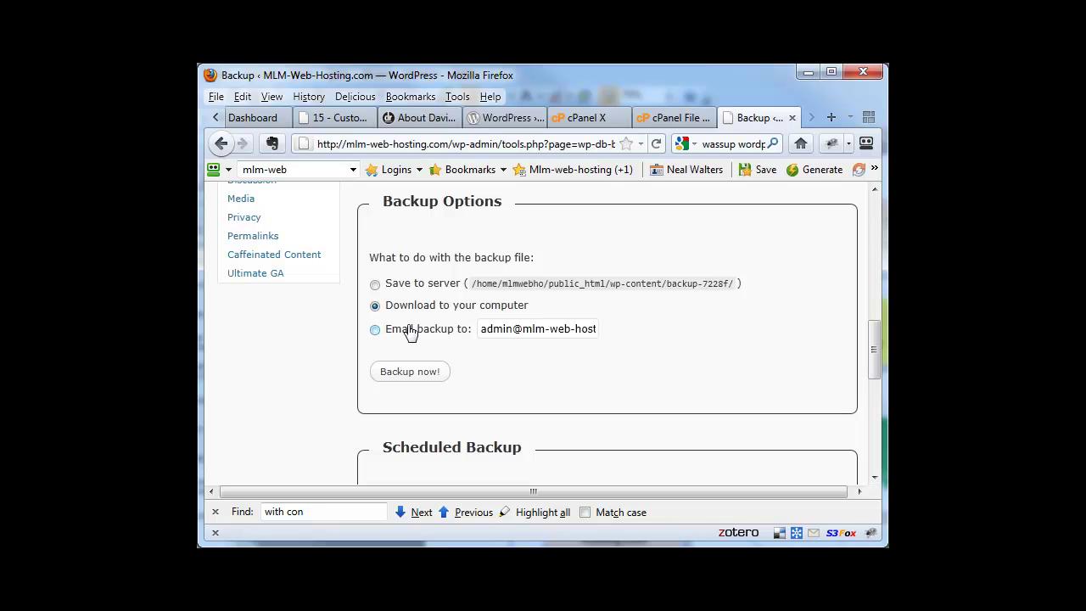
{"action": "left_click", "coordinate": [375, 331]}
{"action": "left_click", "coordinate": [375, 284]}
- Schedule a once-weekly database backup, replacing the recipient with the owner's e-mail address, and save the schedule
{"action": "scroll", "coordinate": [543, 358], "scroll_direction": "down", "scroll_amount": 6}
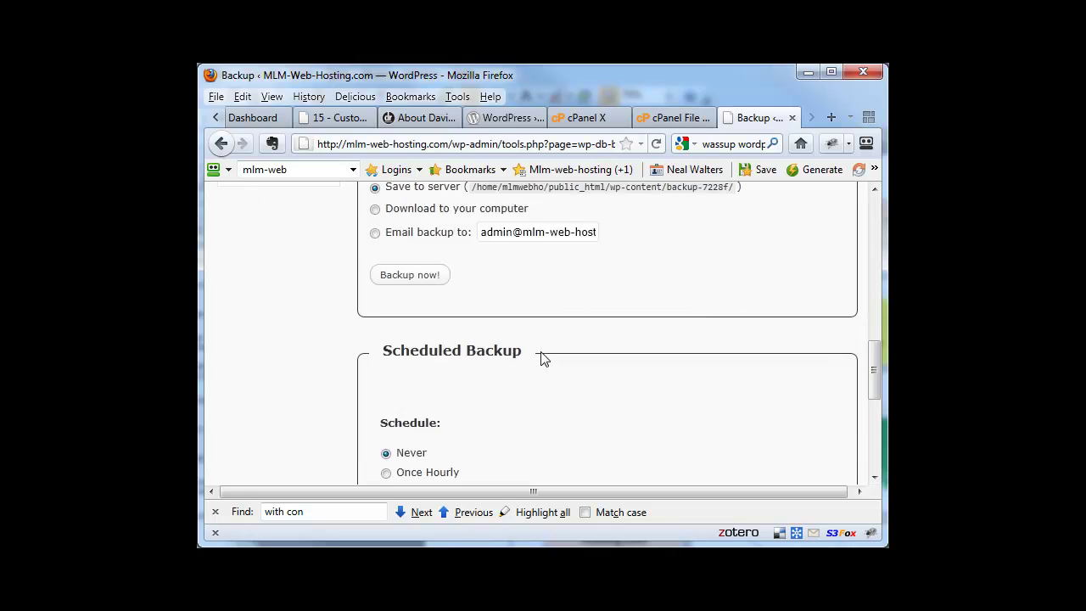
{"action": "left_click", "coordinate": [386, 340]}
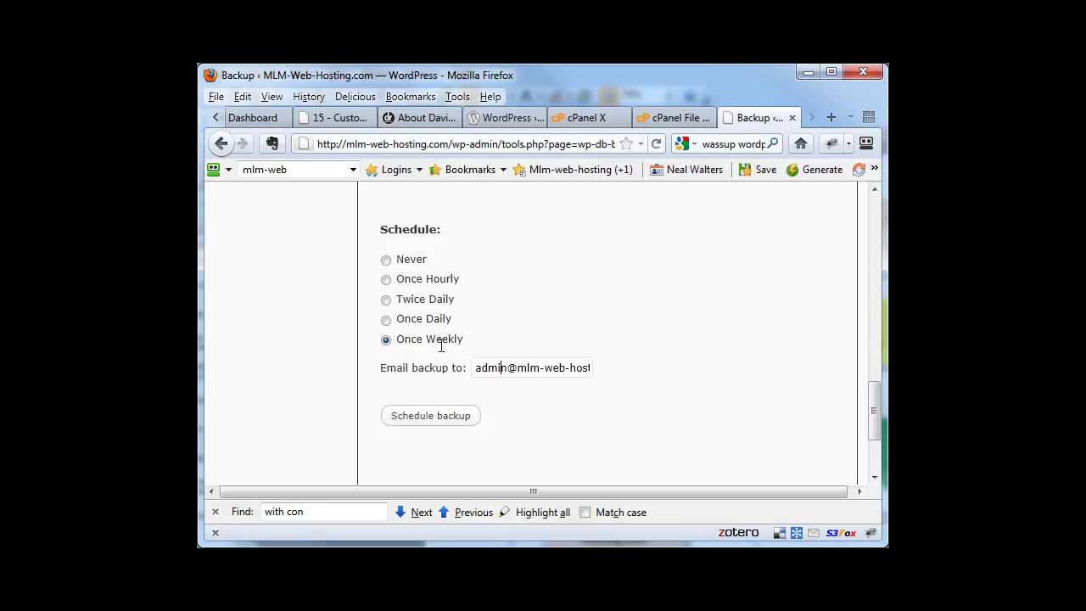
{"action": "left_click", "coordinate": [503, 372]}
{"action": "key", "text": "ctrl+a"}
{"action": "key", "text": "ctrl+v"}
{"action": "left_click", "coordinate": [430, 418]}
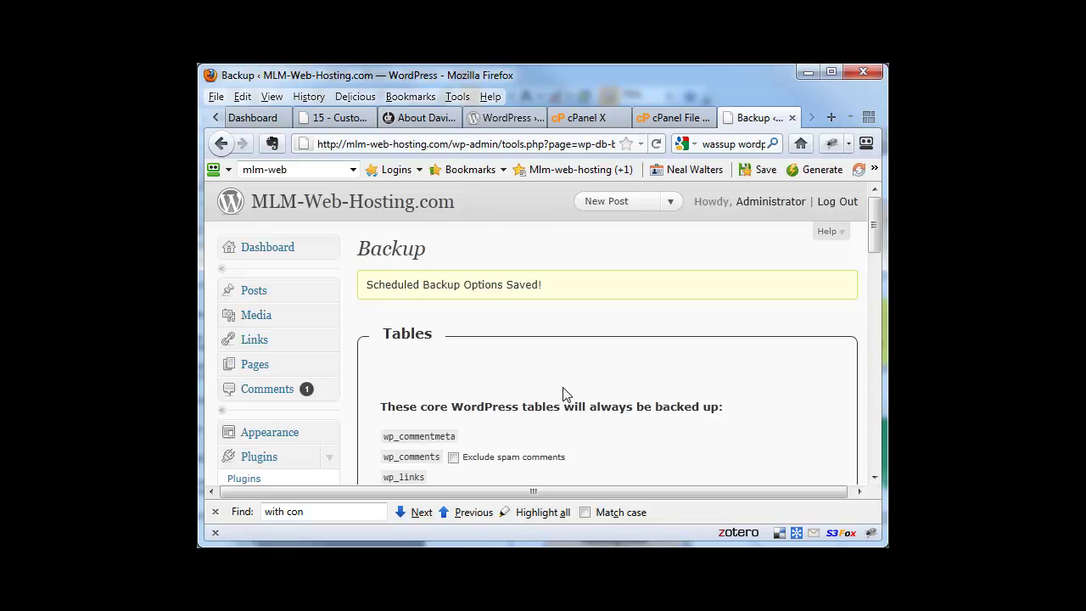
- Open the Widgets page under the site's Appearance settings
{"action": "scroll", "coordinate": [567, 391], "scroll_direction": "down", "scroll_amount": 4}
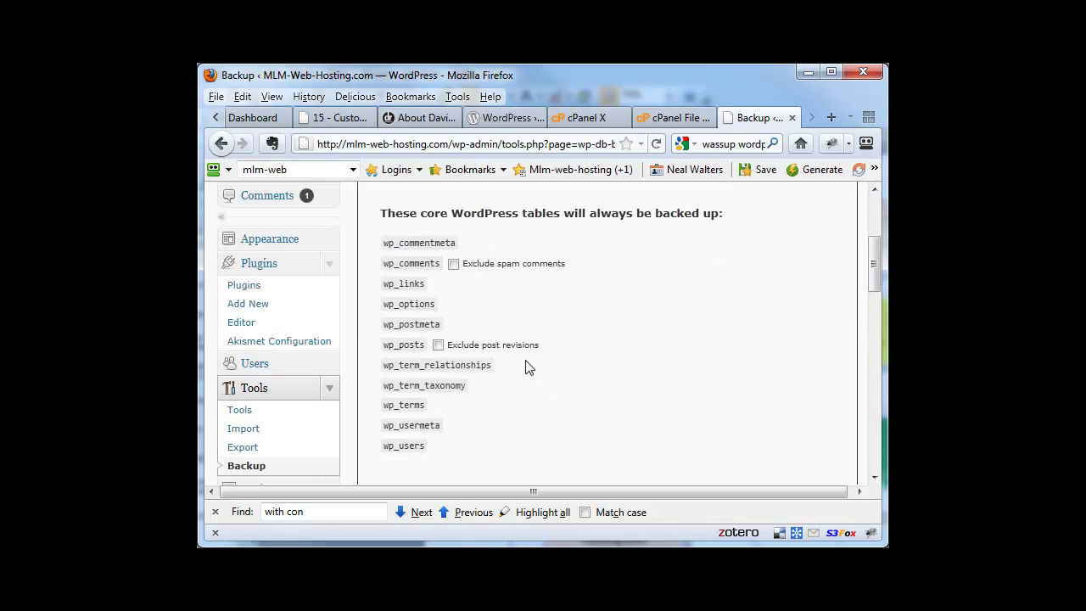
{"action": "scroll", "coordinate": [508, 352], "scroll_direction": "down", "scroll_amount": 2}
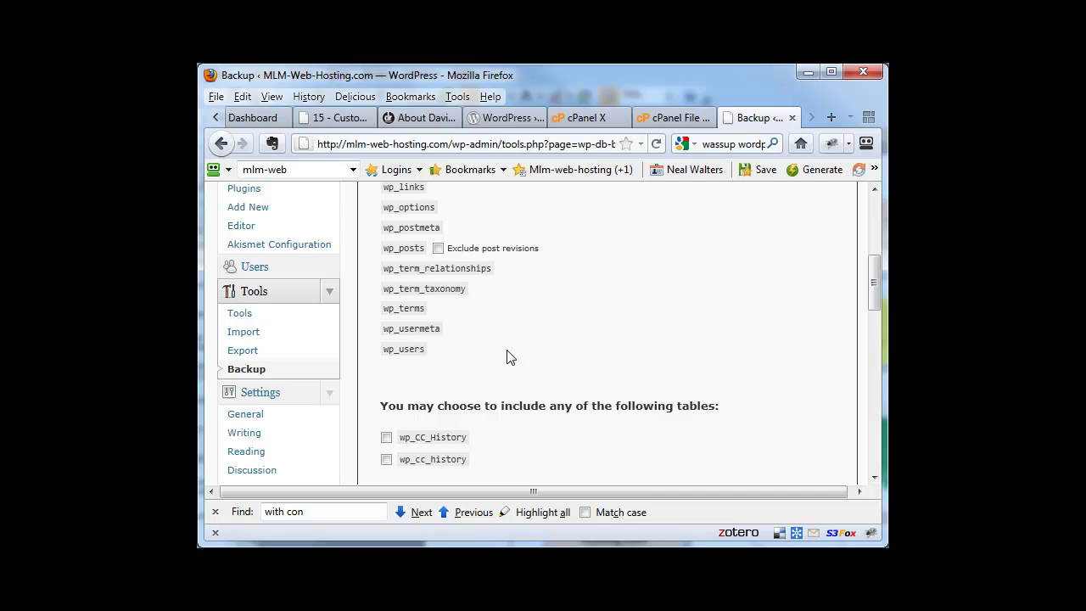
{"action": "scroll", "coordinate": [507, 357], "scroll_direction": "up", "scroll_amount": 2}
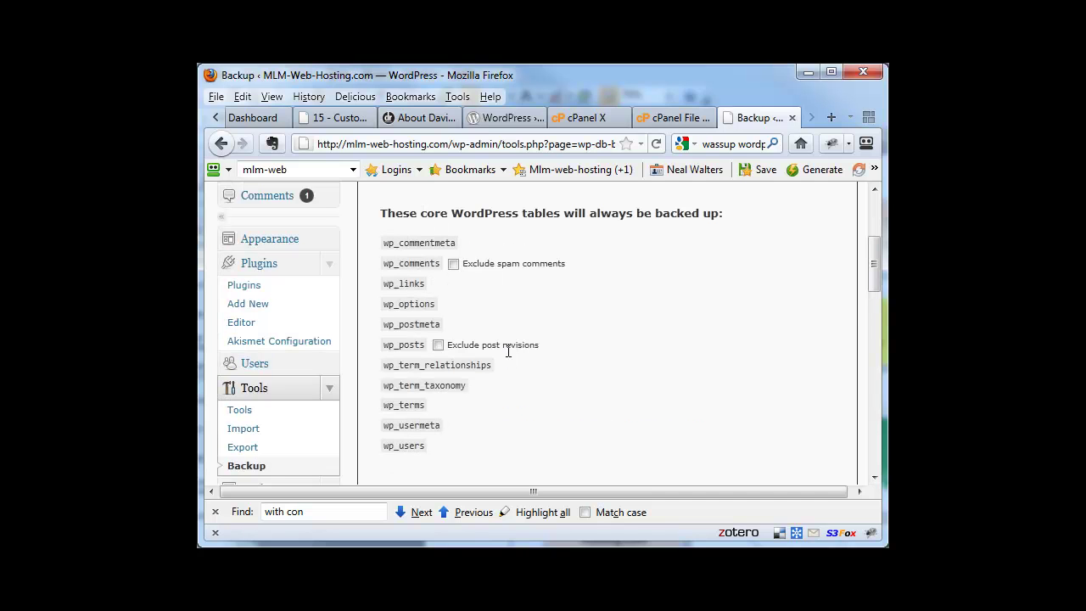
{"action": "left_click", "coordinate": [331, 244]}
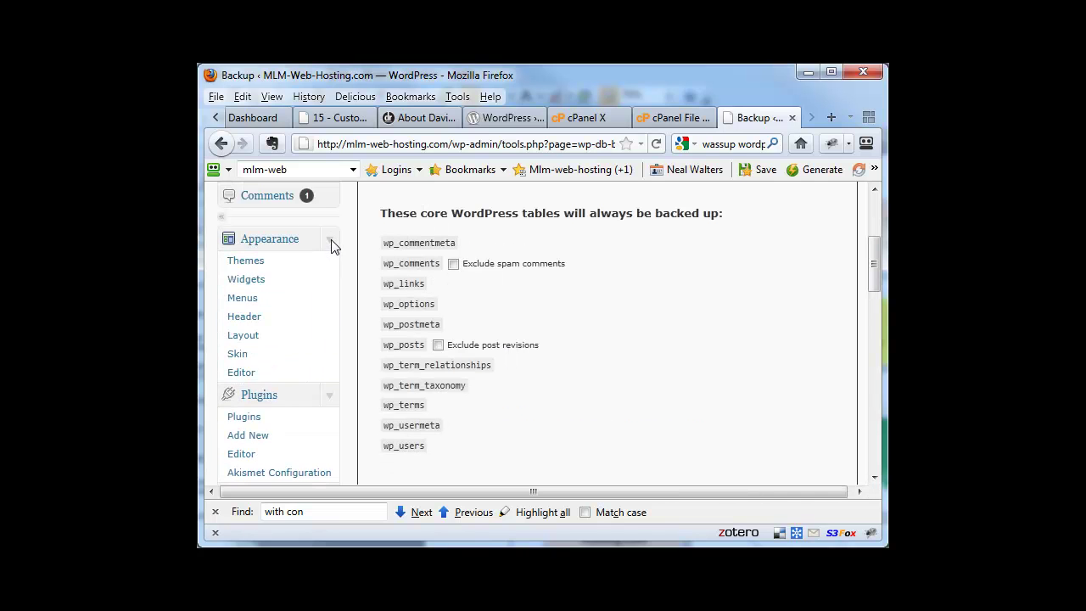
{"action": "left_click", "coordinate": [248, 281]}
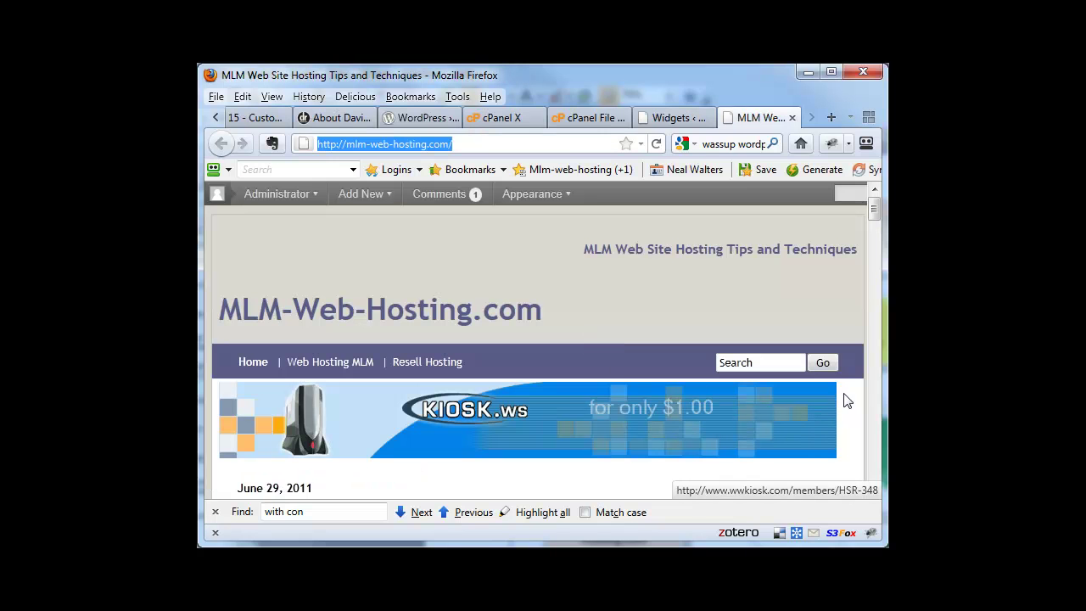
- Examine the live blog's sidebar from the tag cloud down to the banner below the archives
{"action": "scroll", "coordinate": [828, 301], "scroll_direction": "down", "scroll_amount": 4}
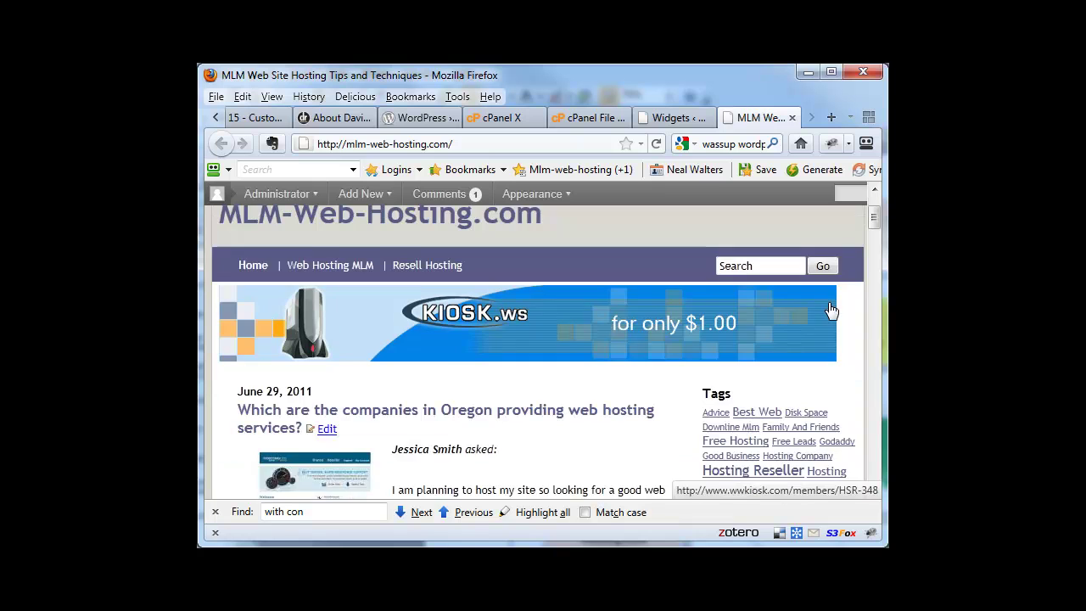
{"action": "scroll", "coordinate": [830, 312], "scroll_direction": "down", "scroll_amount": 15}
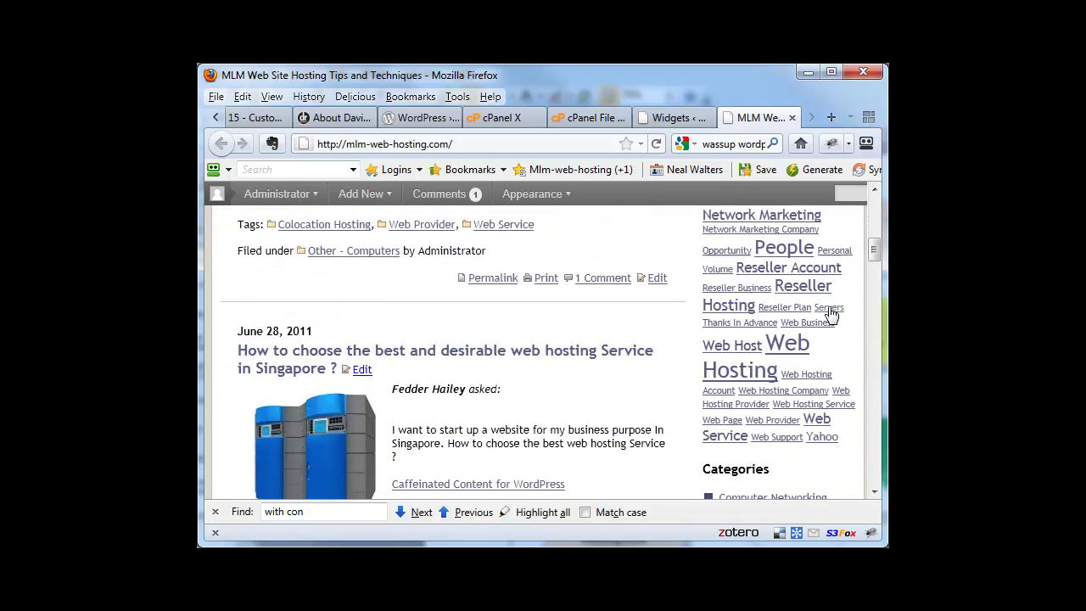
{"action": "scroll", "coordinate": [829, 315], "scroll_direction": "down", "scroll_amount": 6}
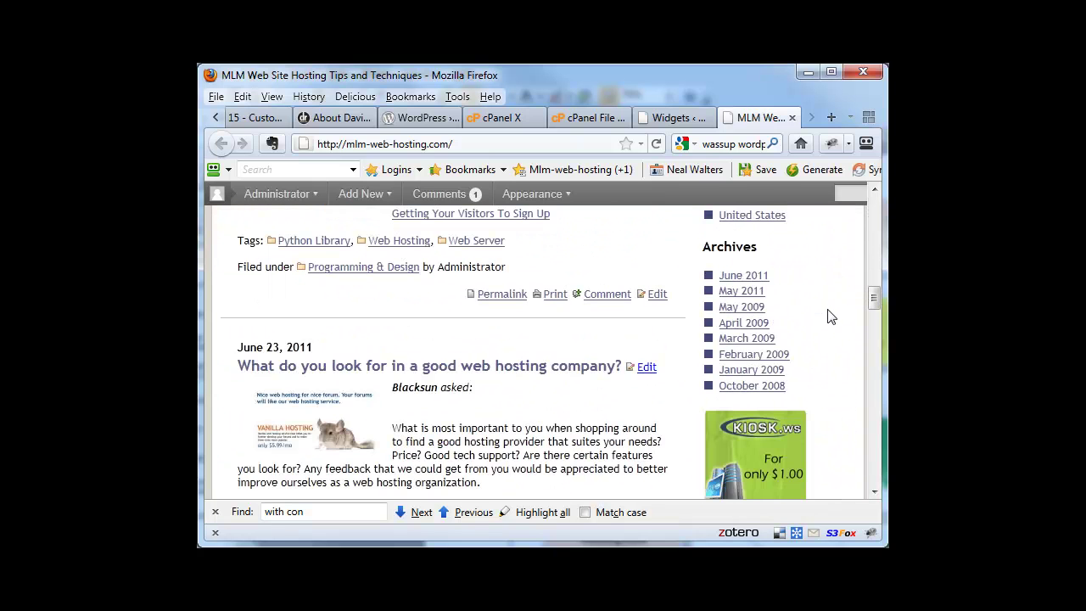
{"action": "scroll", "coordinate": [830, 317], "scroll_direction": "down", "scroll_amount": 2}
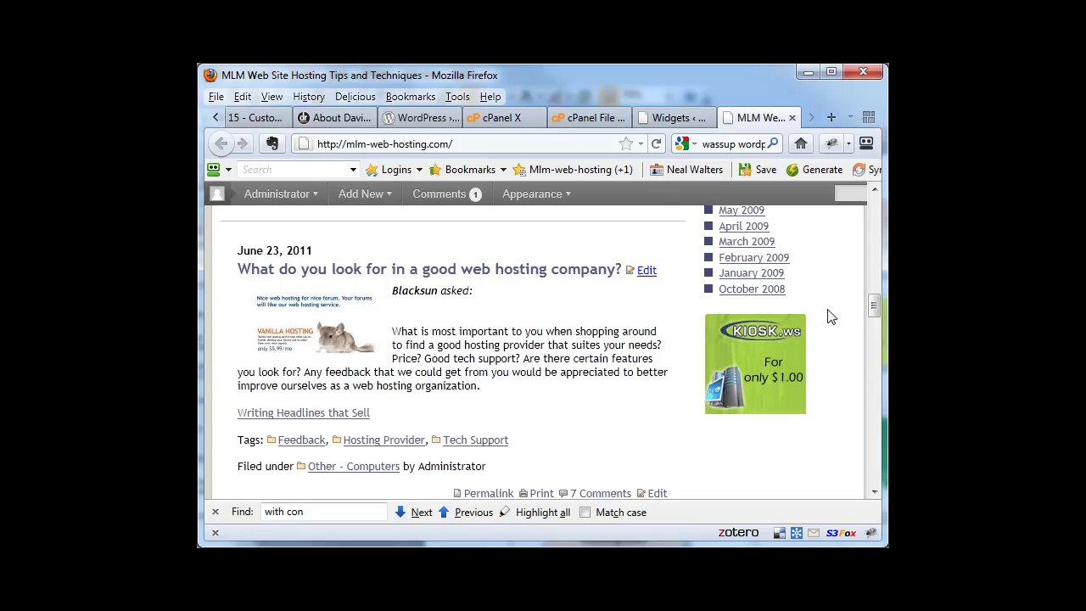
- Review the live blog's sidebar from the KIOSK.ws banner below the archives back up to the tag cloud
{"action": "scroll", "coordinate": [830, 317], "scroll_direction": "down", "scroll_amount": 2}
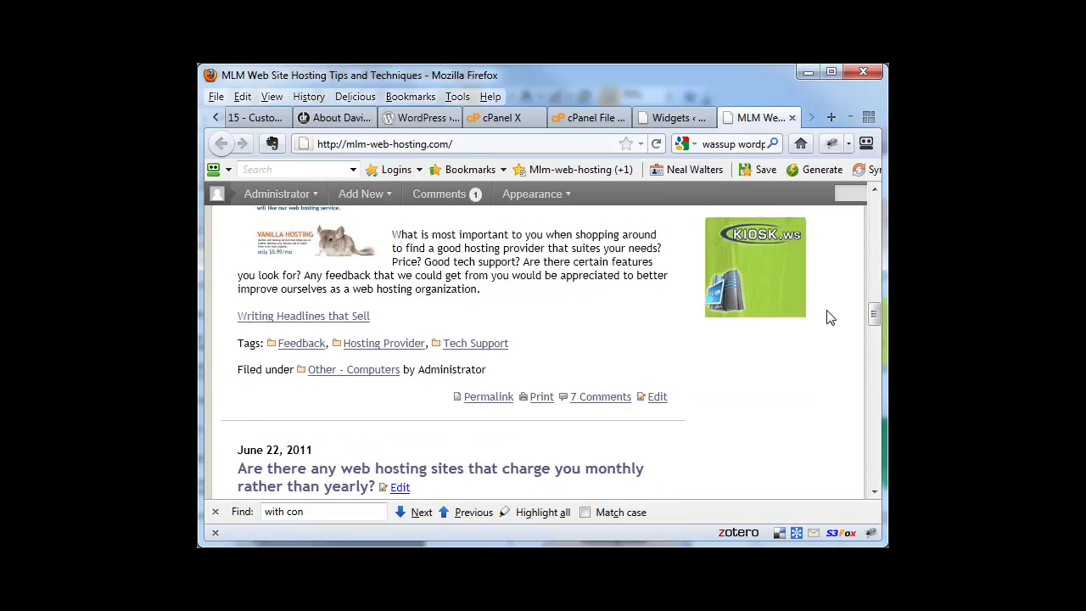
{"action": "scroll", "coordinate": [830, 317], "scroll_direction": "up", "scroll_amount": 4}
{"action": "scroll", "coordinate": [830, 318], "scroll_direction": "up", "scroll_amount": 12}
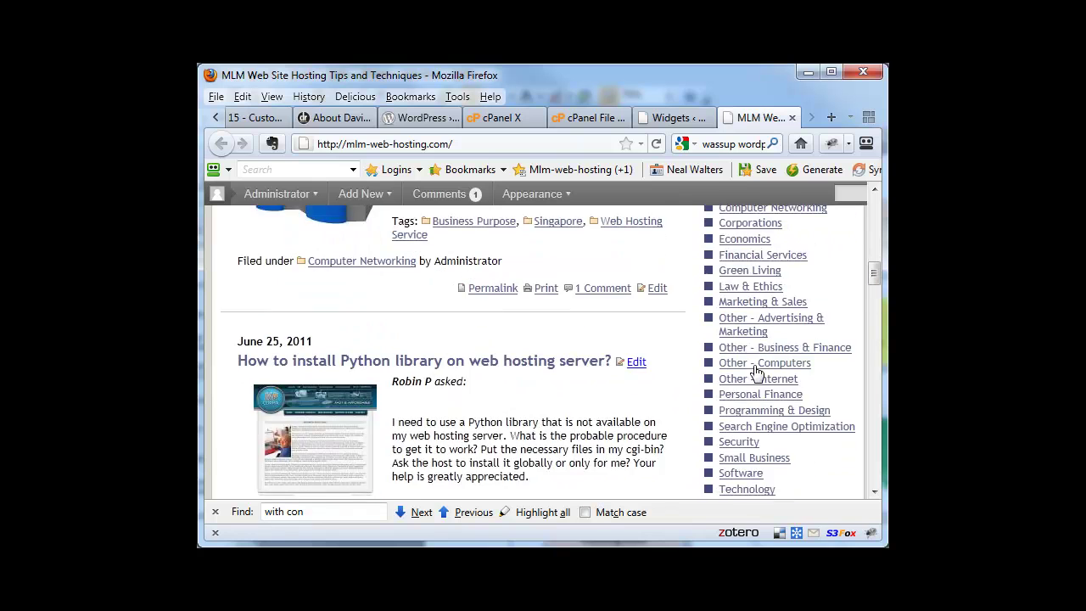
{"action": "scroll", "coordinate": [765, 323], "scroll_direction": "up", "scroll_amount": 6}
{"action": "scroll", "coordinate": [765, 323], "scroll_direction": "down", "scroll_amount": 4}
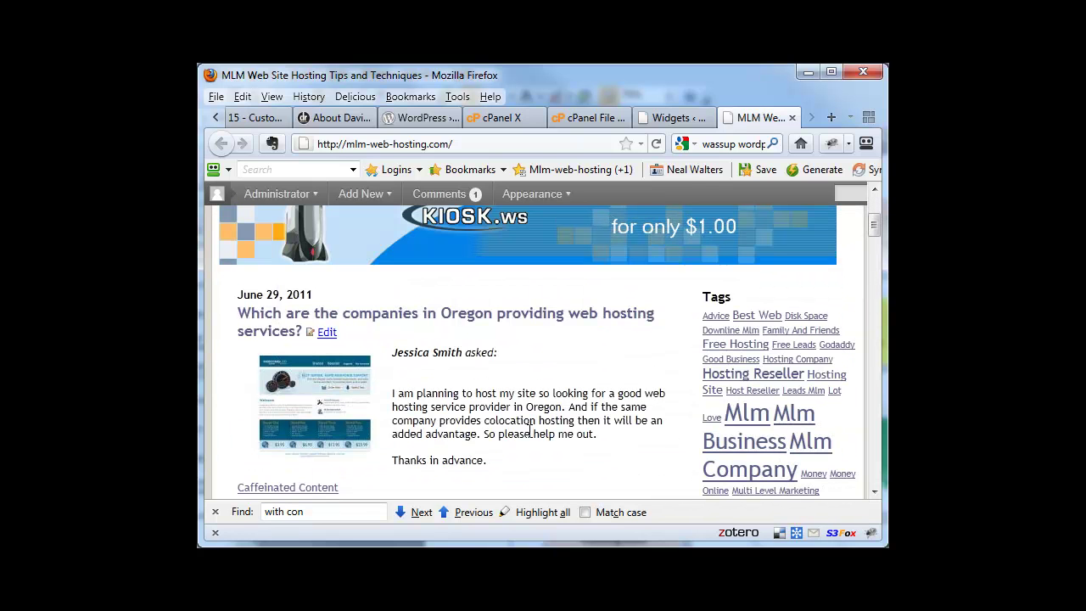
{"action": "scroll", "coordinate": [587, 424], "scroll_direction": "up", "scroll_amount": 2}
{"action": "scroll", "coordinate": [587, 425], "scroll_direction": "up", "scroll_amount": 2}
{"action": "scroll", "coordinate": [594, 429], "scroll_direction": "down", "scroll_amount": 2}
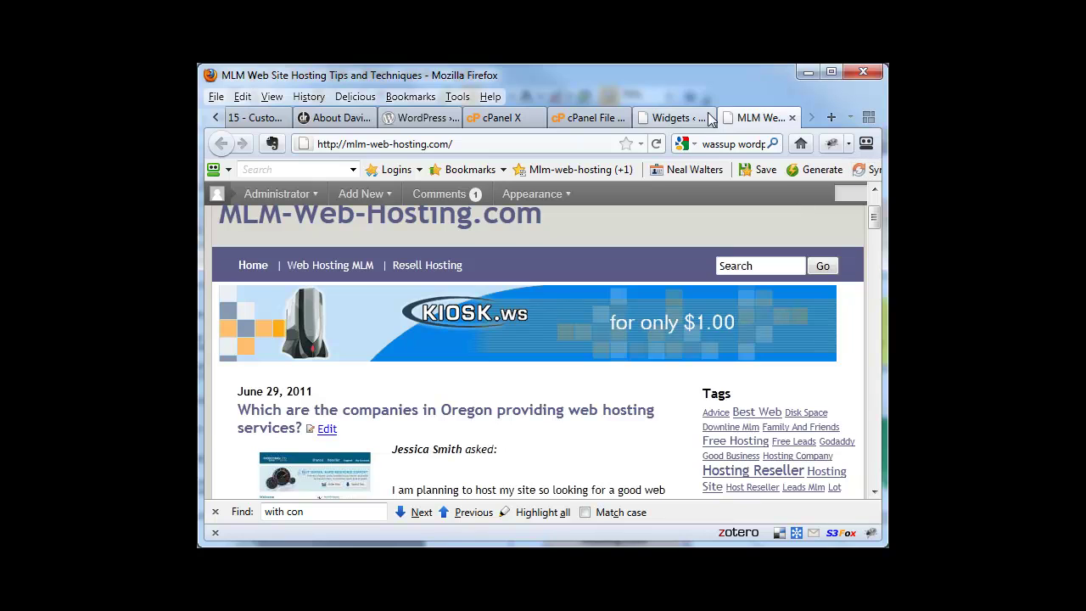
- On the Widgets page, add the RSS Icon Widget to the Sidebar area above the Tag Cloud and show its settings
{"action": "left_click", "coordinate": [678, 118]}
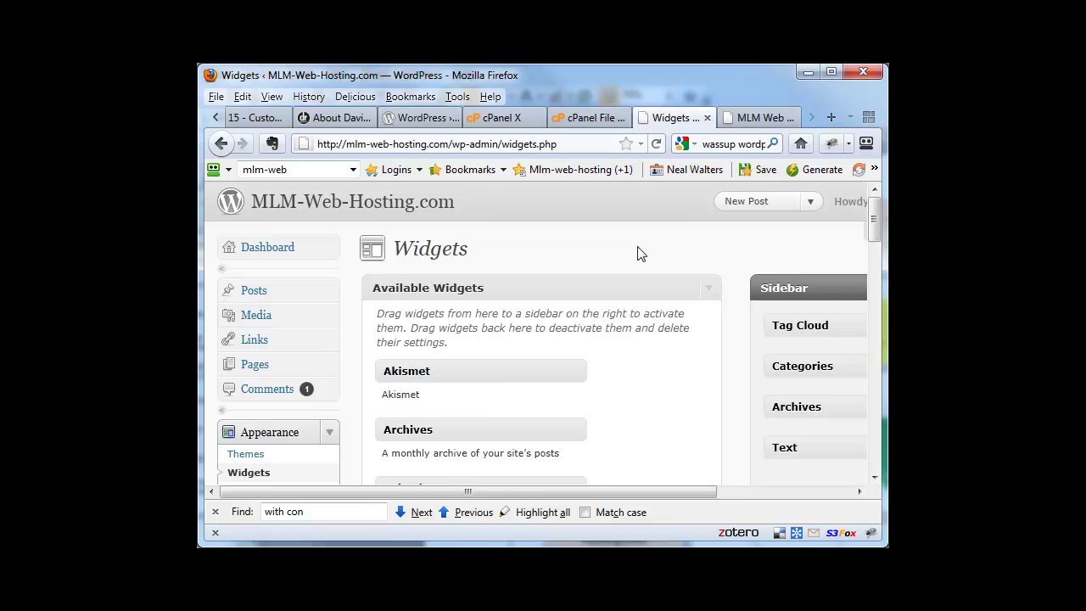
{"action": "scroll", "coordinate": [640, 255], "scroll_direction": "down", "scroll_amount": 12}
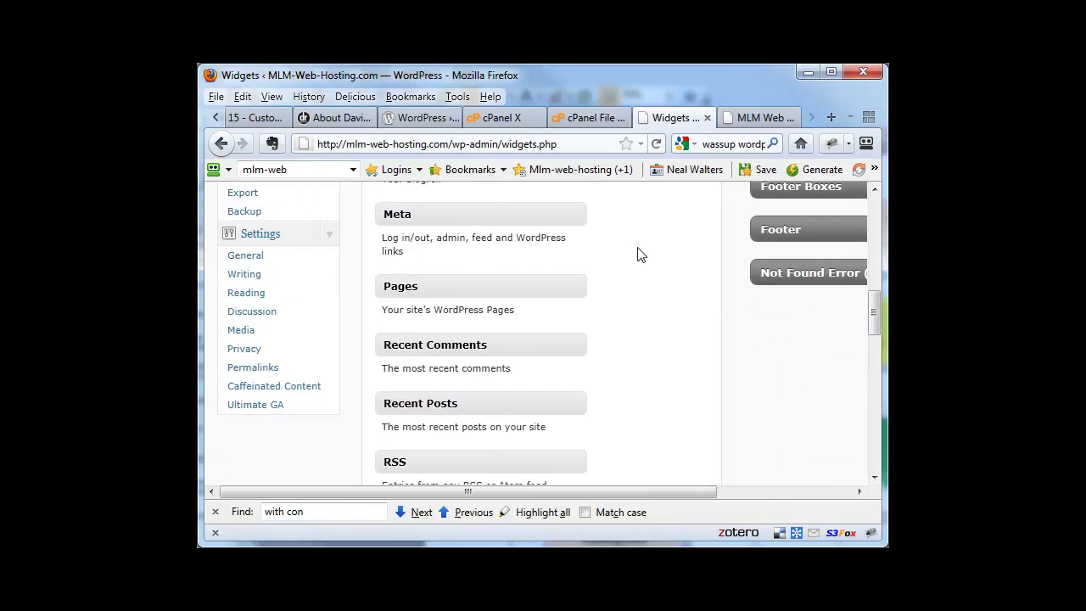
{"action": "scroll", "coordinate": [641, 255], "scroll_direction": "down", "scroll_amount": 5}
{"action": "left_click_drag", "start_coordinate": [420, 330], "coordinate": [795, 354]}
{"action": "left_click_drag", "start_coordinate": [674, 494], "coordinate": [822, 519]}
{"action": "mouse_move", "coordinate": [877, 229]}
{"action": "left_mouse_down"}
{"action": "mouse_move", "coordinate": [878, 267]}
{"action": "mouse_move", "coordinate": [878, 250]}
{"action": "left_mouse_up"}
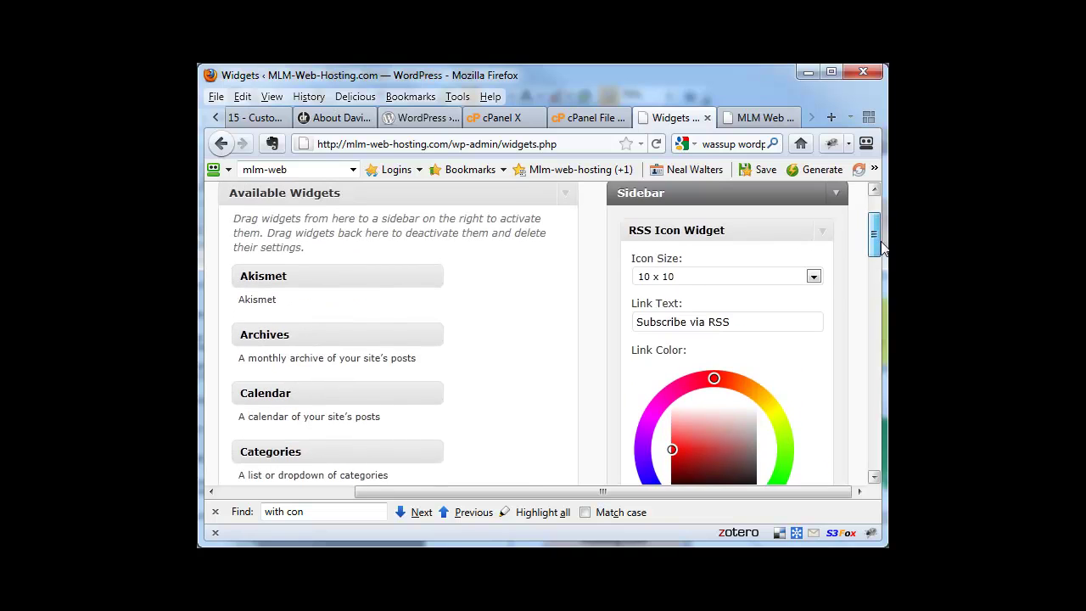
- Set the RSS Icon Widget's icon size to 24 x 24, check its feed URL, and save and close the widget
{"action": "left_click", "coordinate": [813, 277]}
{"action": "left_click", "coordinate": [656, 362]}
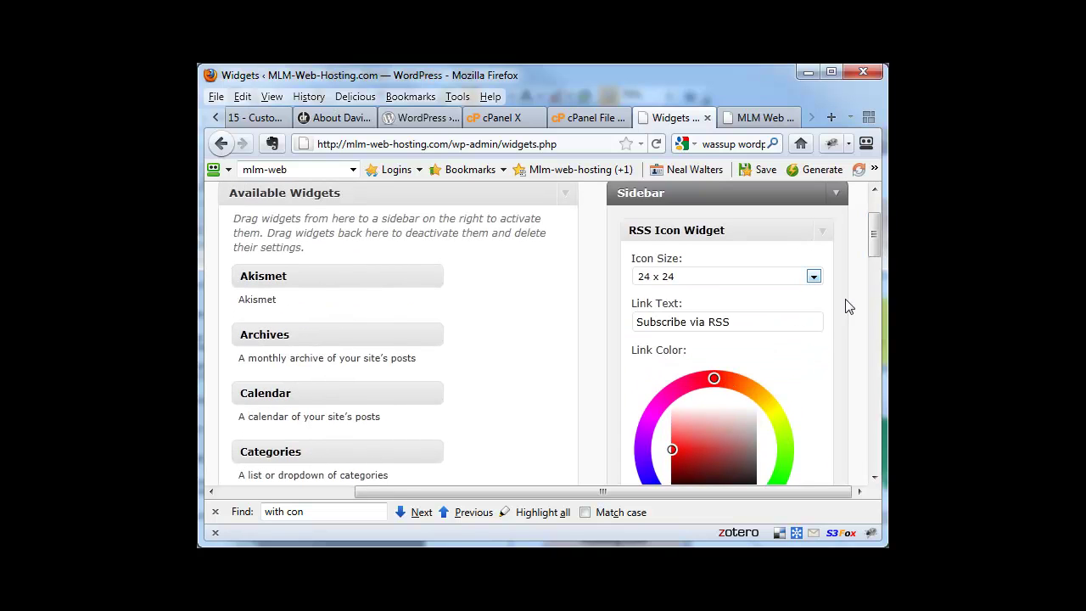
{"action": "left_click_drag", "start_coordinate": [877, 250], "coordinate": [877, 306]}
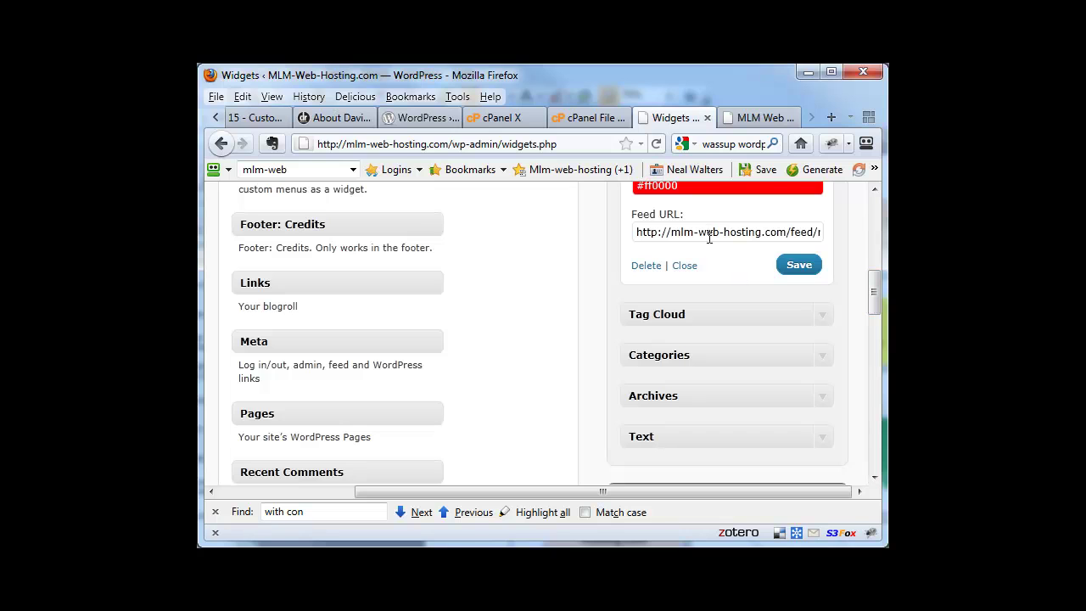
{"action": "key", "text": "End"}
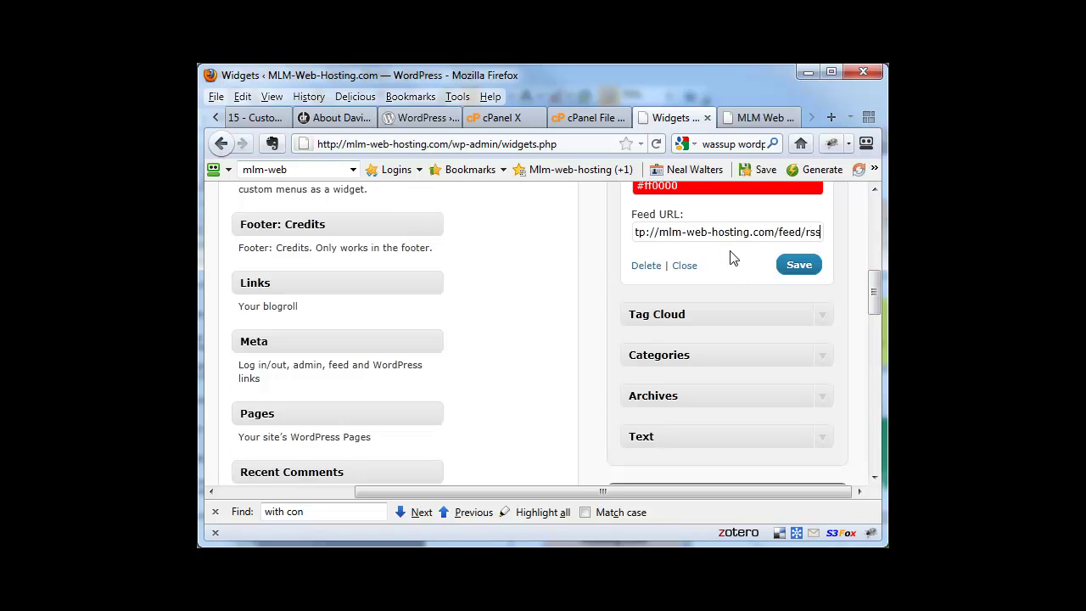
{"action": "left_click", "coordinate": [788, 269]}
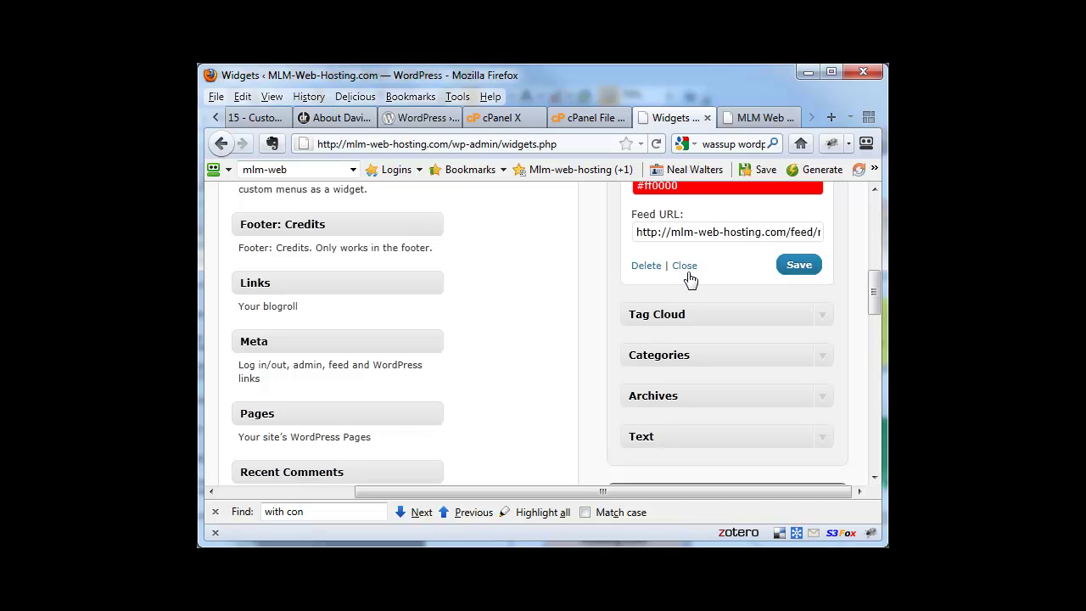
{"action": "left_click", "coordinate": [684, 267]}
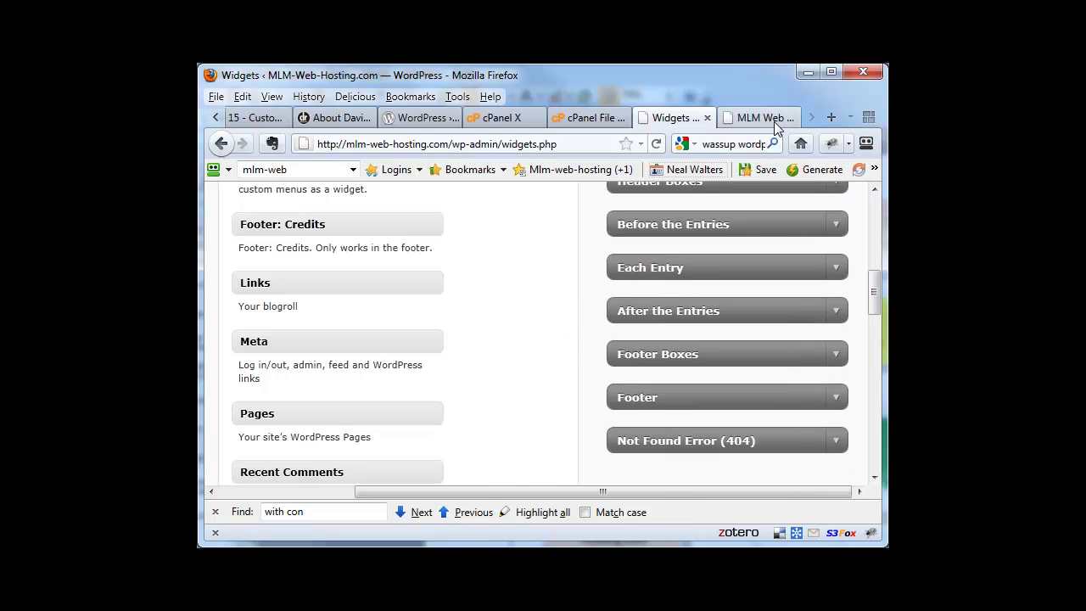
- Reload the live blog and follow the Subscribe via RSS link in its sidebar
{"action": "left_click", "coordinate": [773, 121]}
{"action": "key", "text": "F5"}
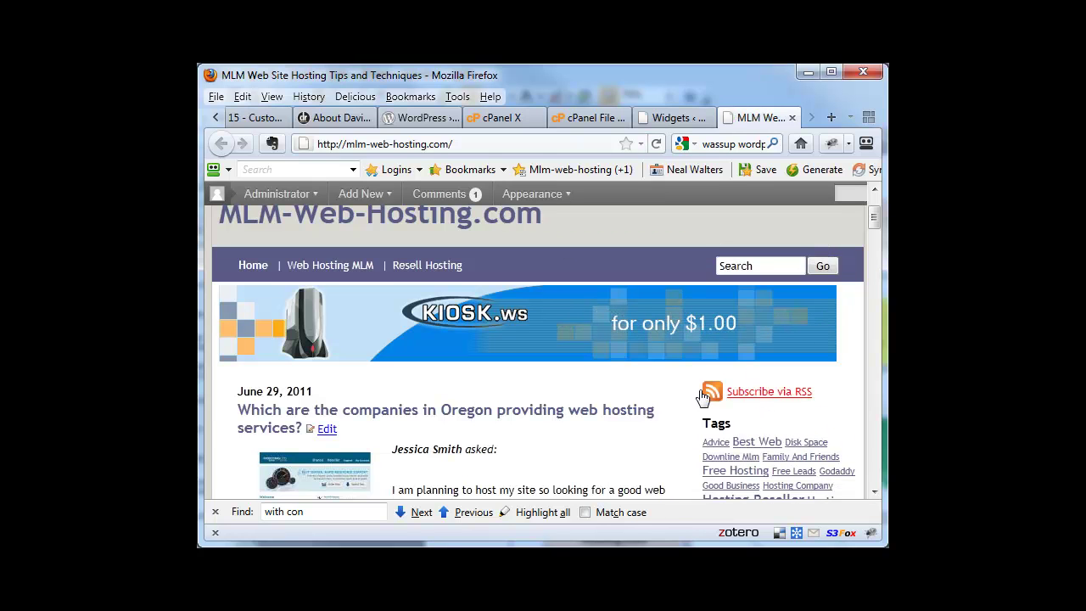
{"action": "scroll", "coordinate": [799, 424], "scroll_direction": "down", "scroll_amount": 2}
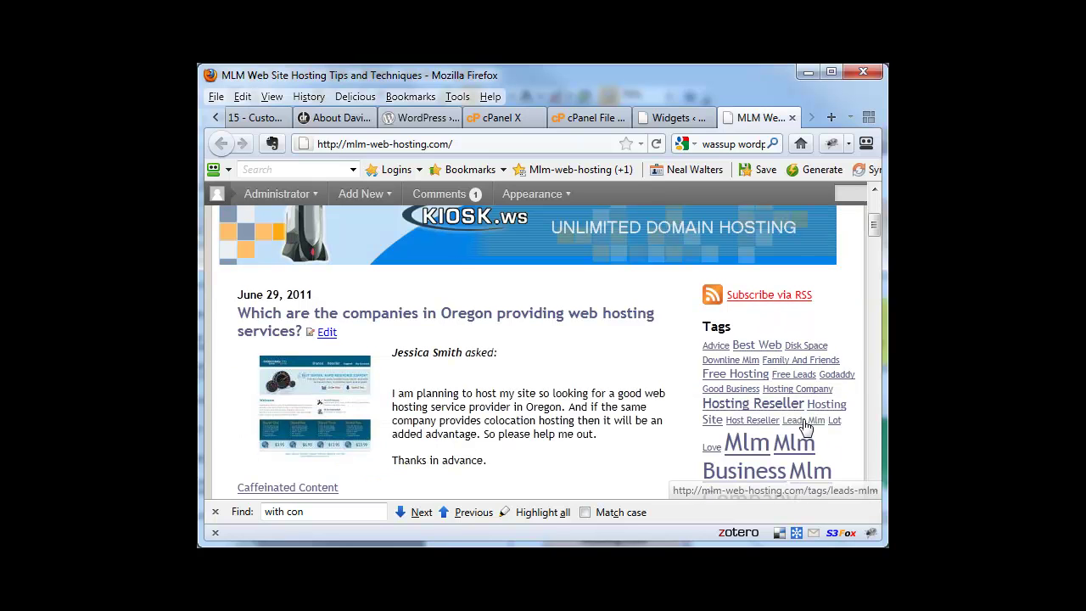
{"action": "left_click", "coordinate": [775, 299]}
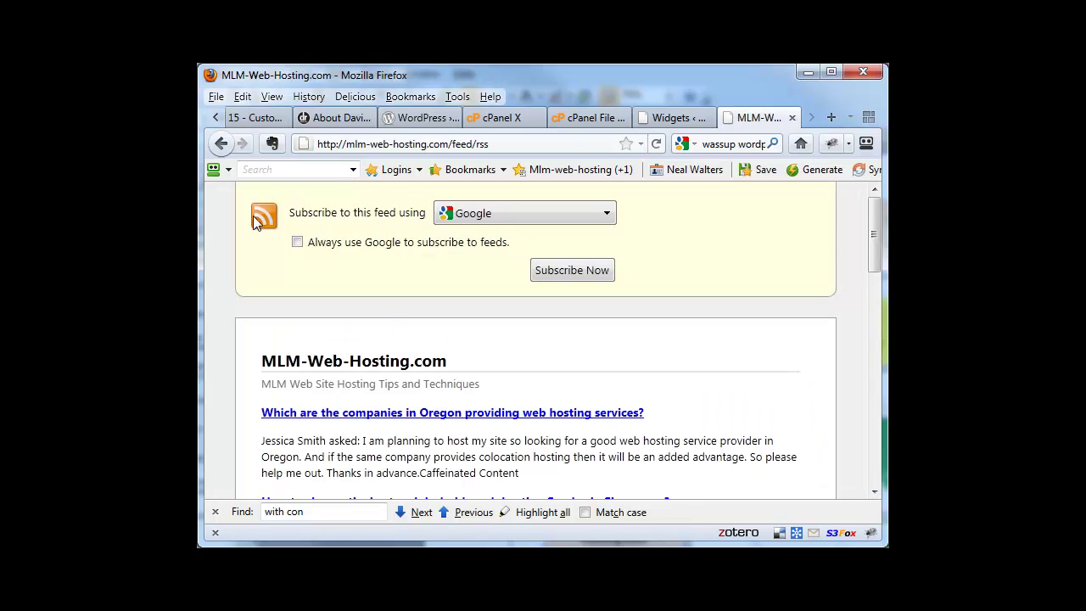
- Examine the feed's posts, address and subscription reader options, and return to the Widgets page
{"action": "scroll", "coordinate": [423, 370], "scroll_direction": "down", "scroll_amount": 6}
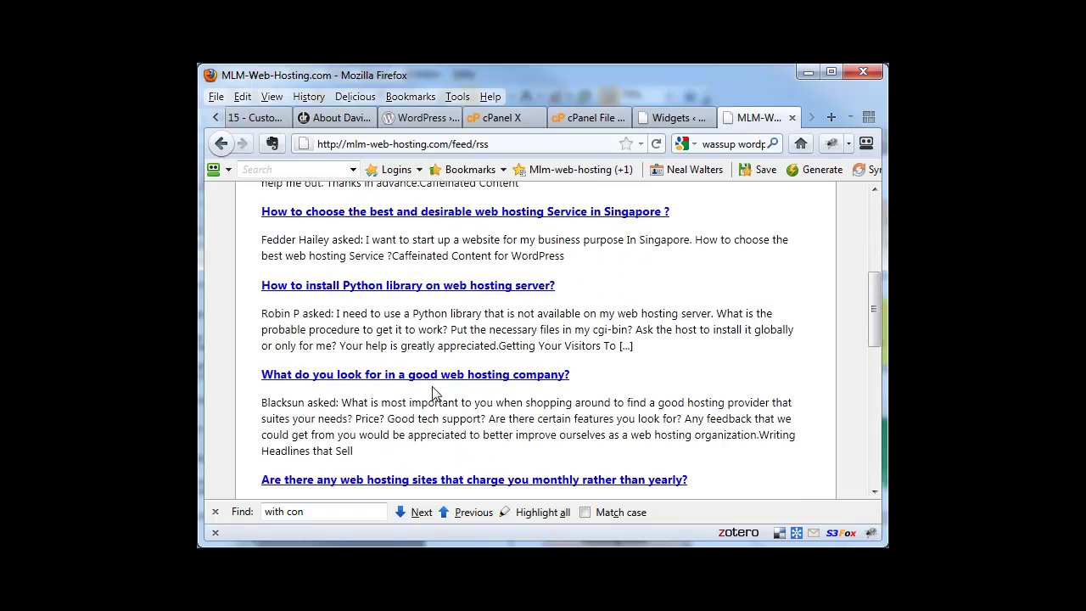
{"action": "scroll", "coordinate": [433, 393], "scroll_direction": "up", "scroll_amount": 6}
{"action": "left_click", "coordinate": [509, 142]}
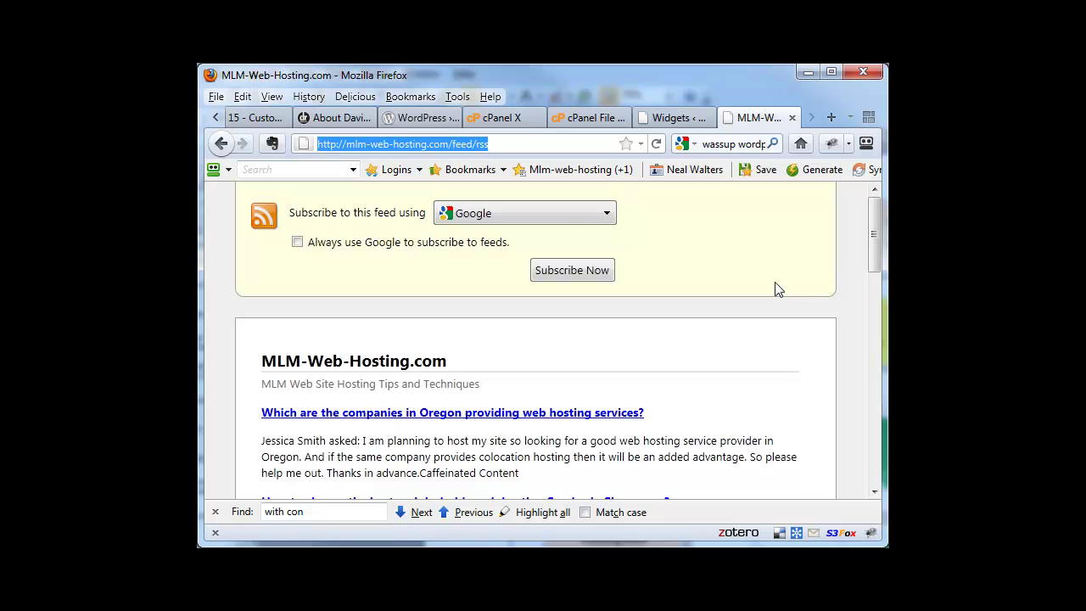
{"action": "left_click", "coordinate": [607, 214]}
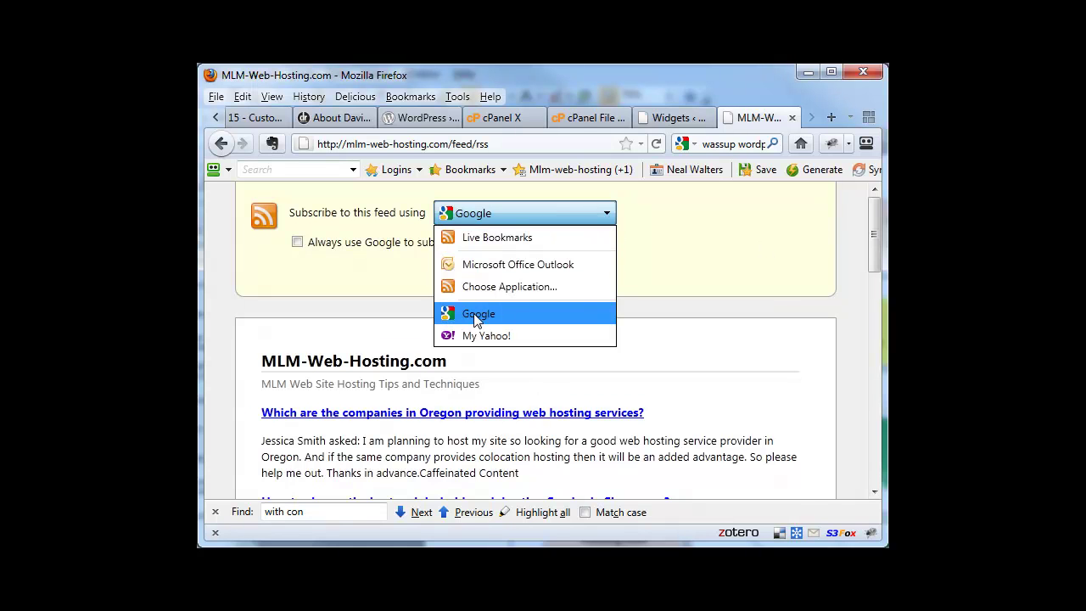
{"action": "left_click", "coordinate": [723, 272]}
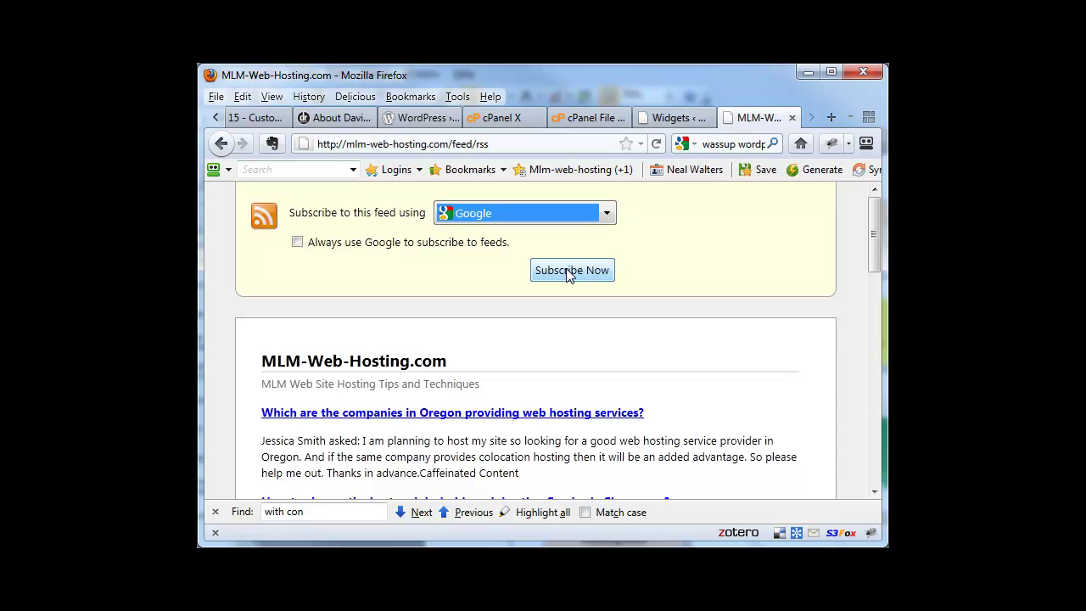
{"action": "left_click", "coordinate": [215, 118]}
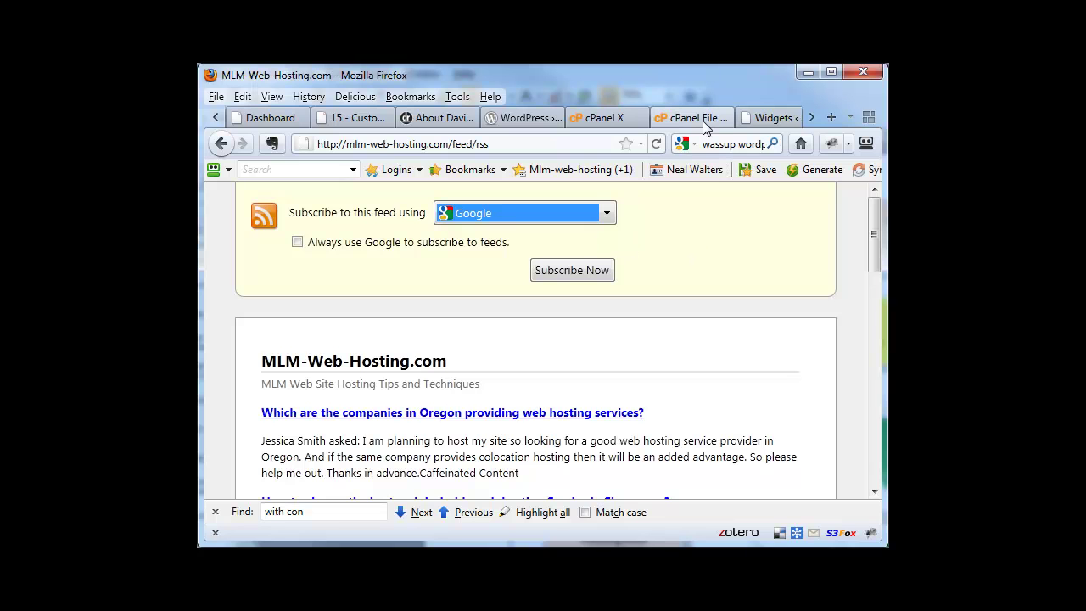
{"action": "left_click", "coordinate": [766, 119]}
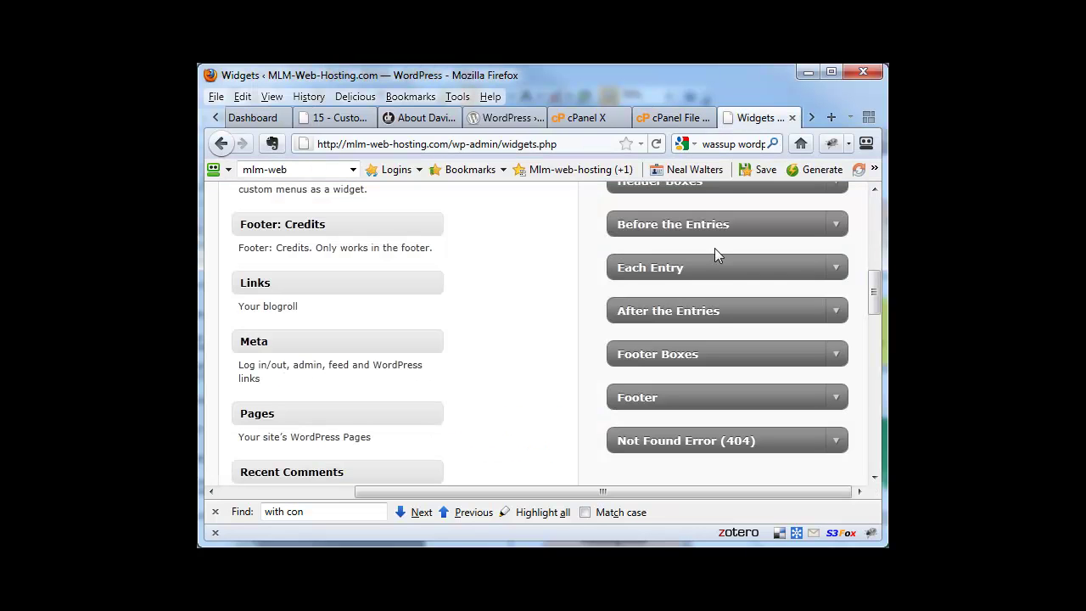